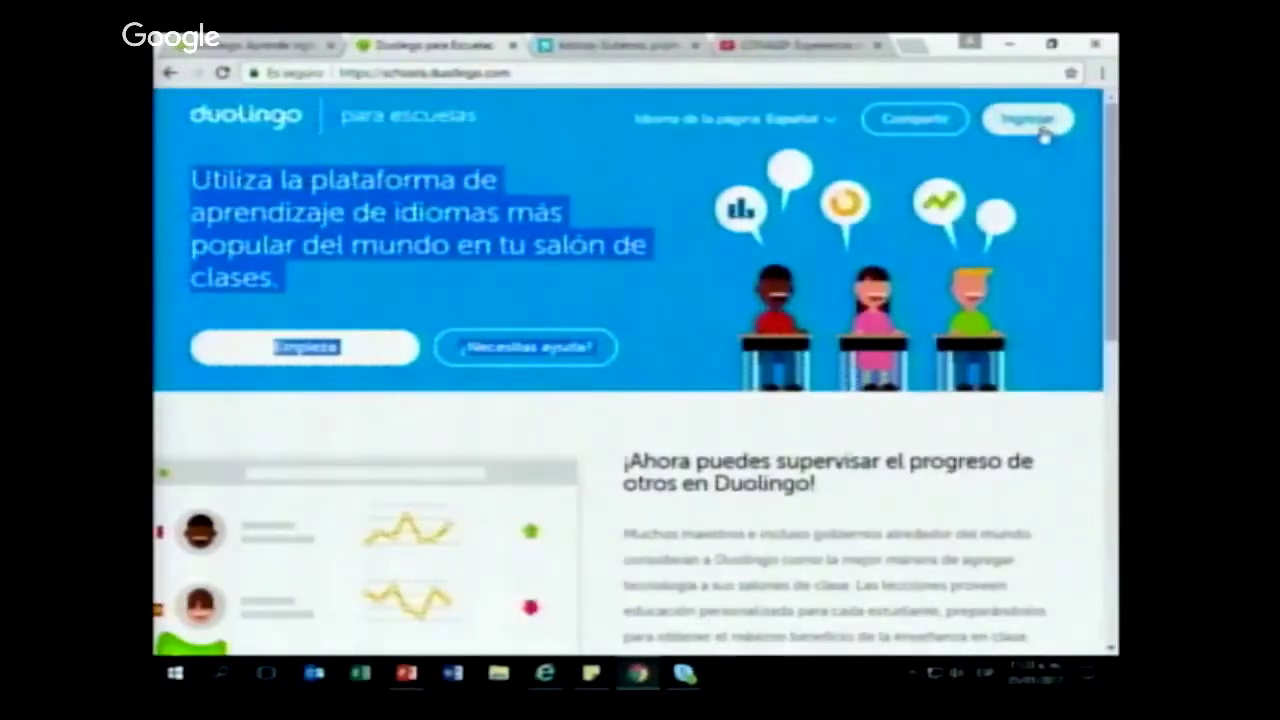
Step: Open the sign-in form and enter the teacher's e-mail address
{"action": "left_click", "coordinate": [1043, 135]}
{"action": "left_click_drag", "start_coordinate": [940, 234], "coordinate": [868, 243]}
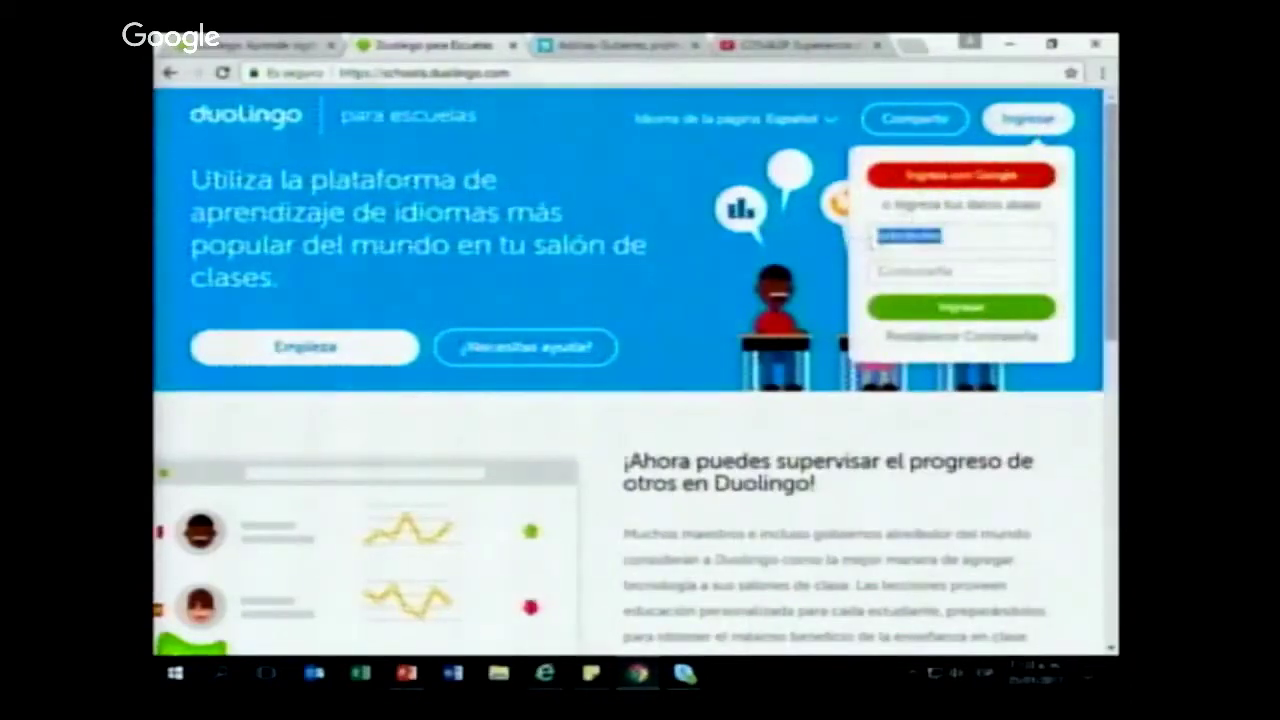
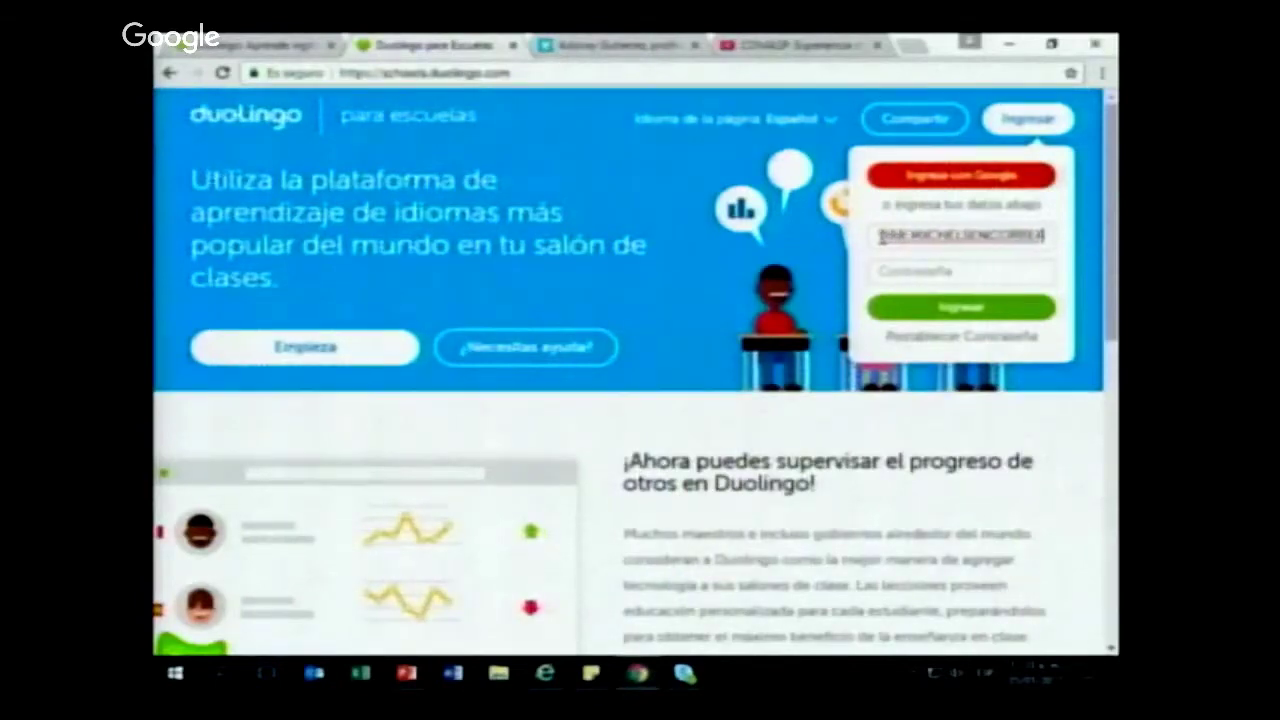
{"action": "key", "text": "ctrl+a"}
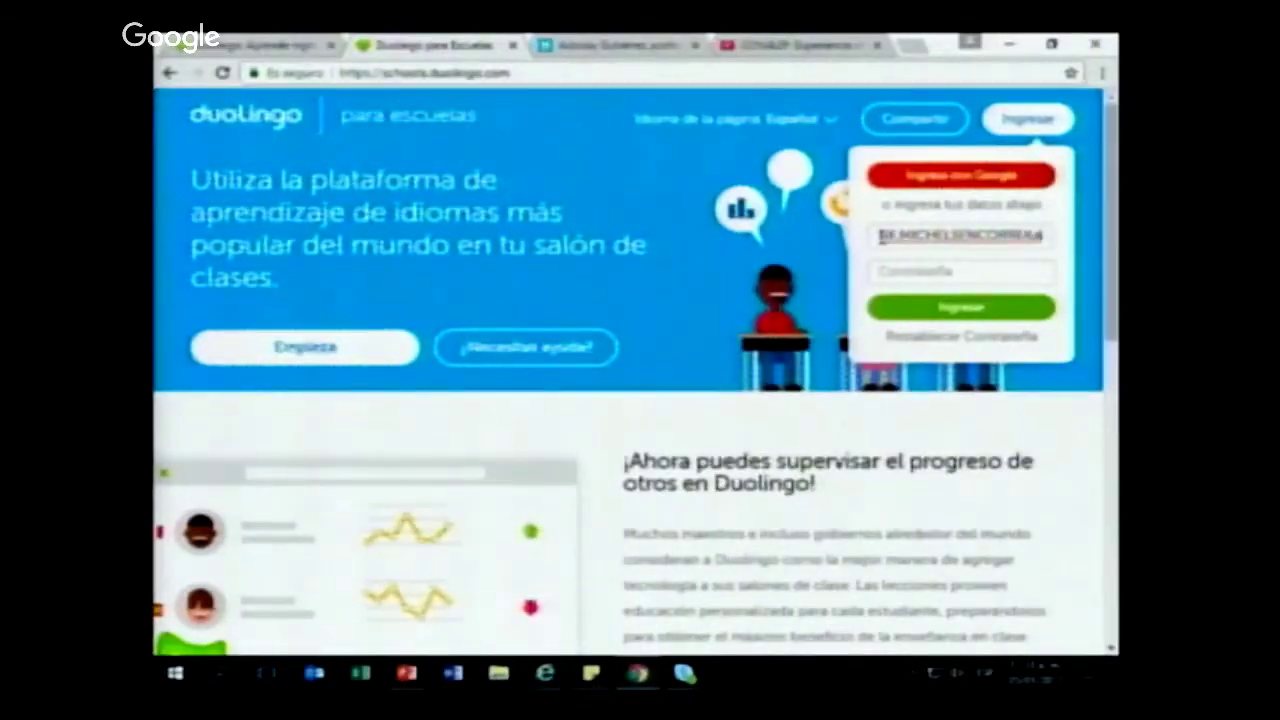
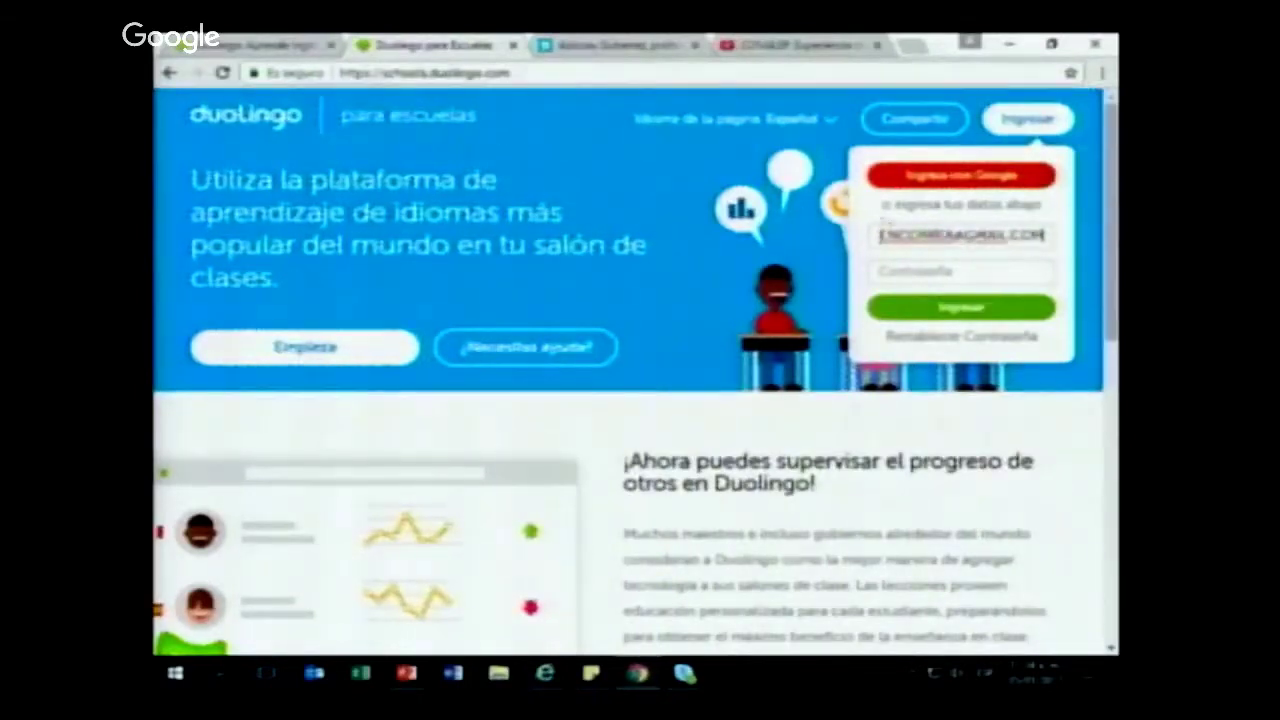
Step: Enter the account password, retype it after the rejection, and sign in
{"action": "left_click", "coordinate": [996, 271]}
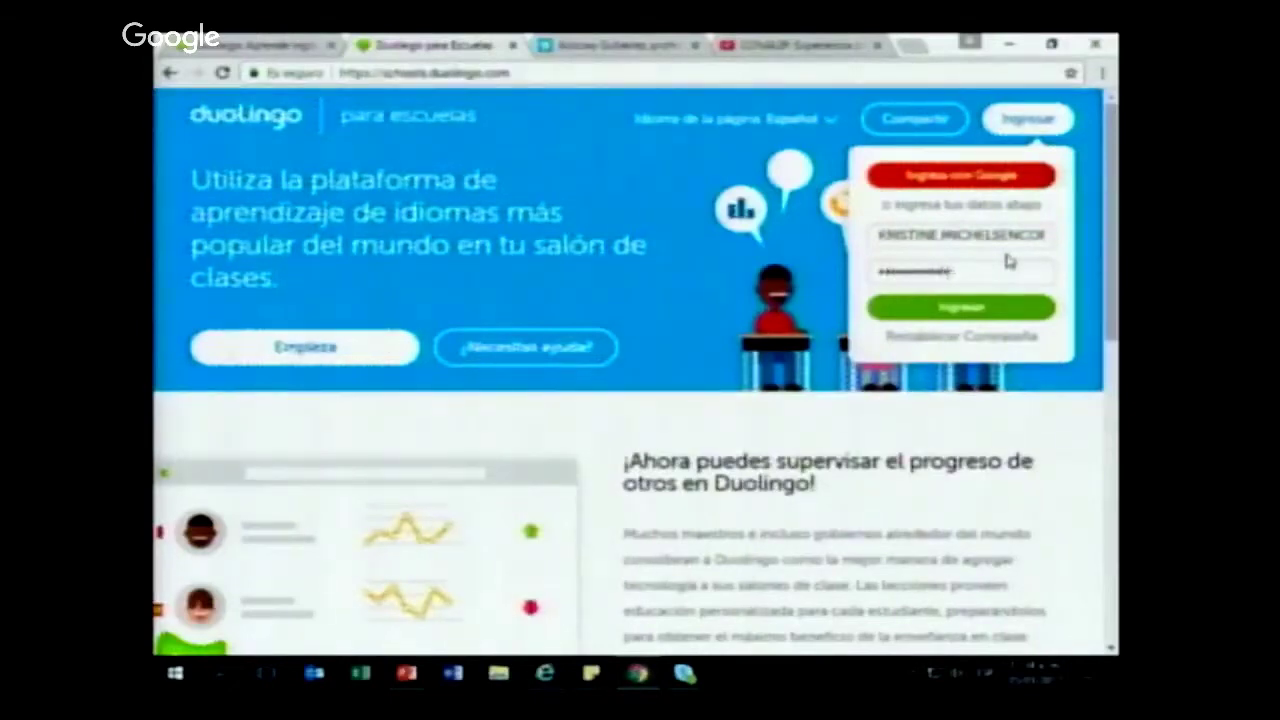
{"action": "left_click", "coordinate": [1030, 316]}
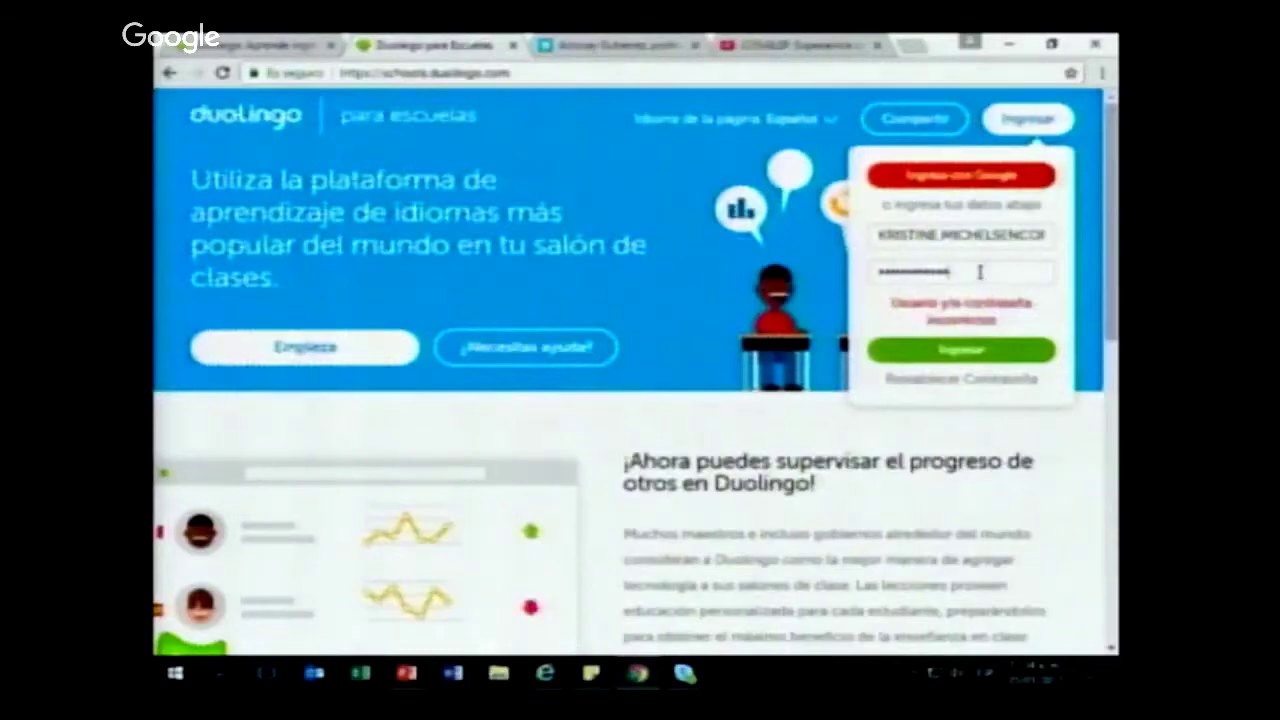
{"action": "key", "text": "BackSpace"}
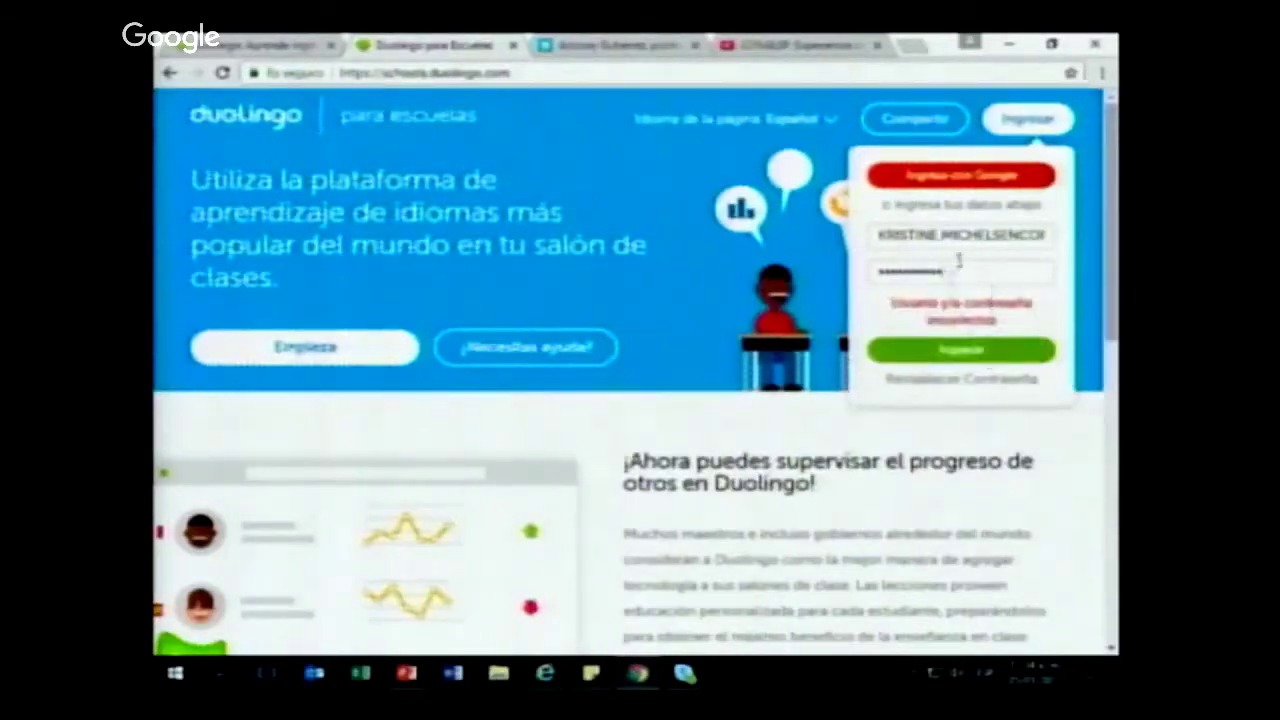
{"action": "left_click_drag", "start_coordinate": [958, 268], "coordinate": [870, 272]}
{"action": "key", "text": "BackSpace"}
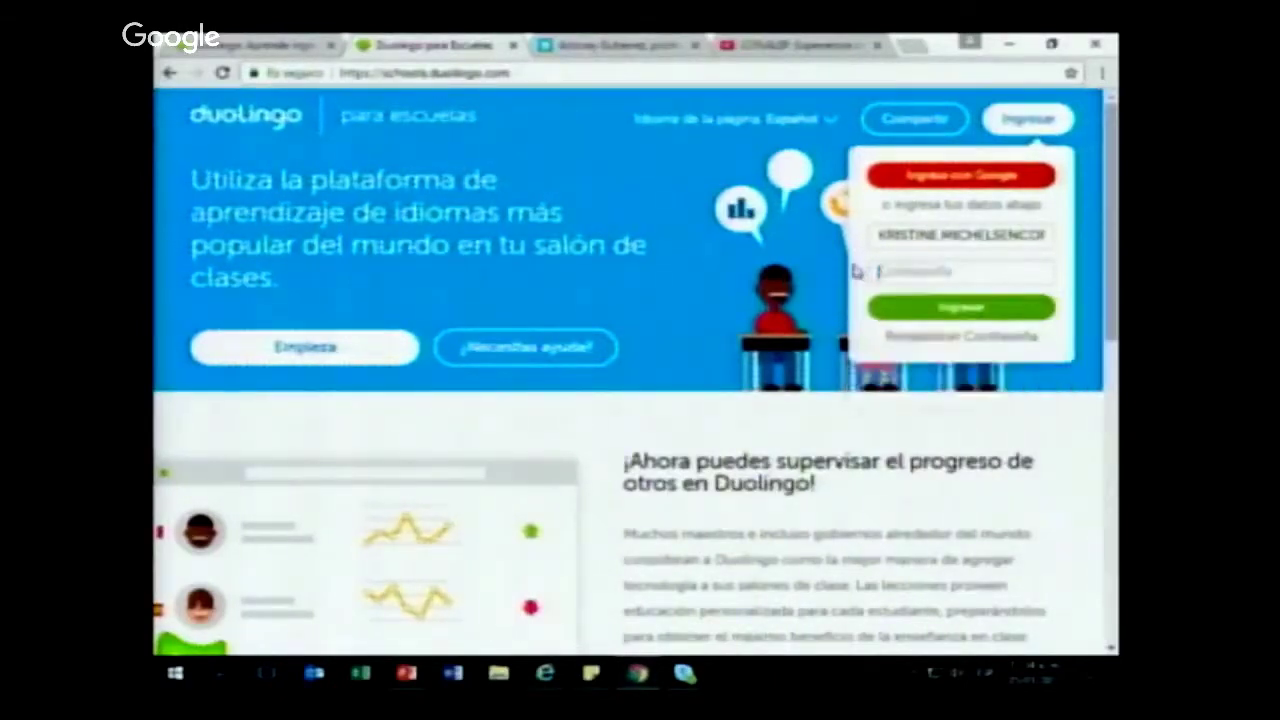
{"action": "type", "text": "•••••"}
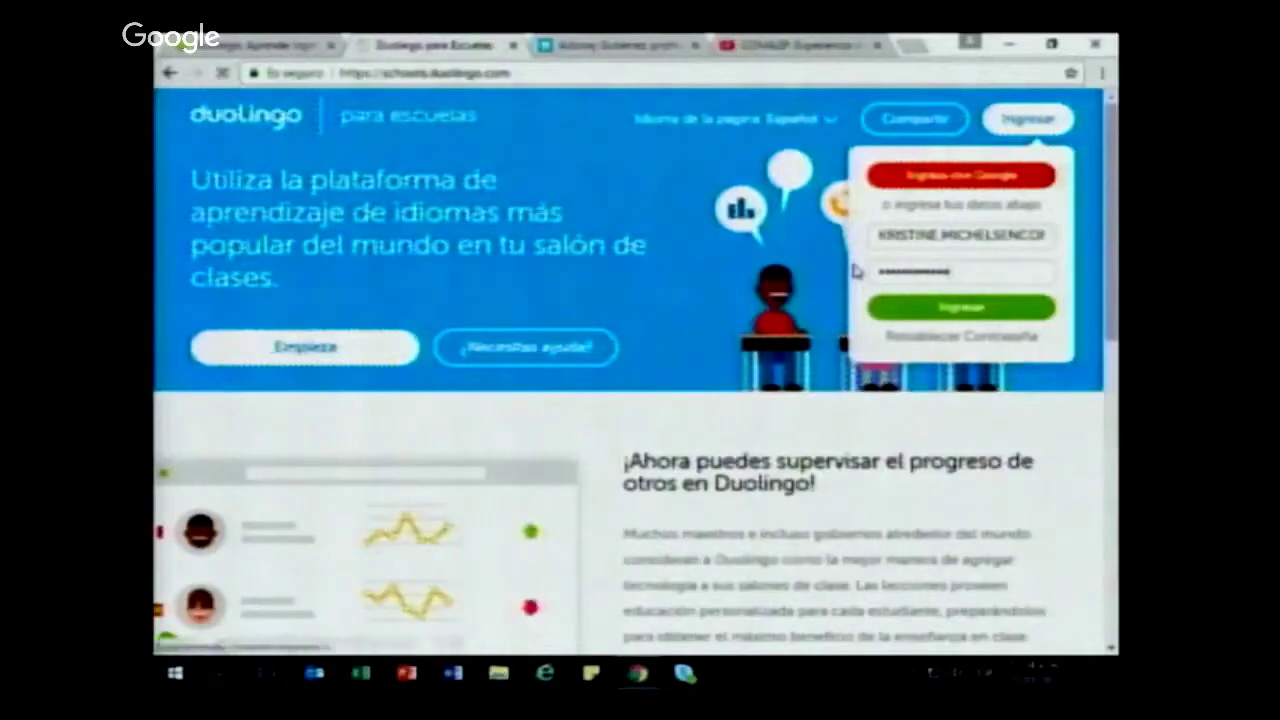
{"action": "left_click", "coordinate": [1005, 310]}
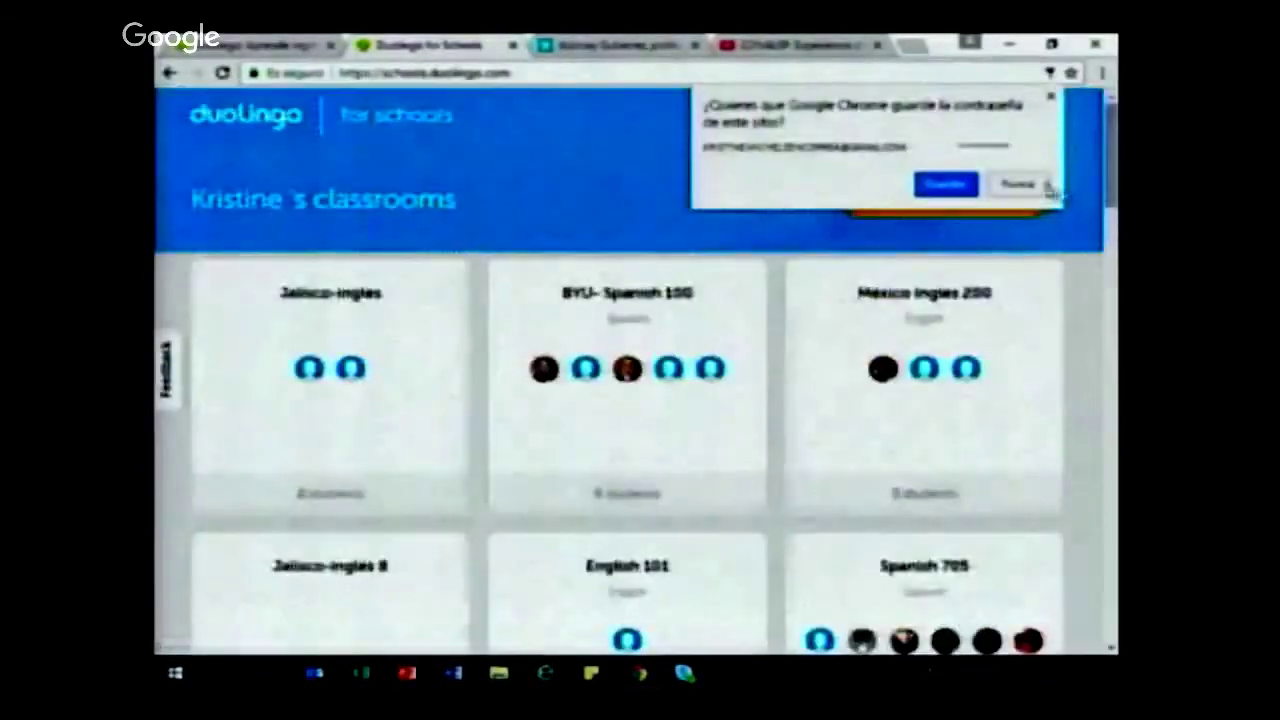
Step: Decline saving the password, scroll through the existing classrooms, and start a new classroom
{"action": "left_click", "coordinate": [1030, 188]}
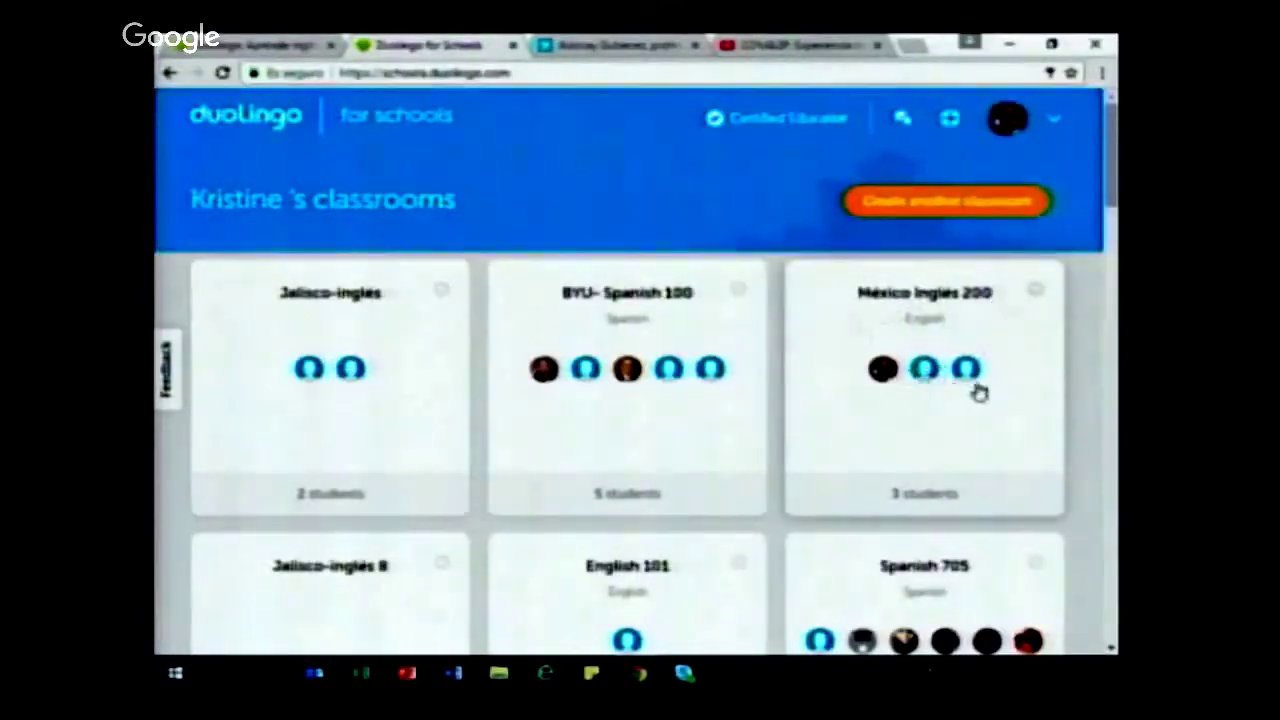
{"action": "scroll", "coordinate": [614, 350], "scroll_direction": "down", "scroll_amount": 5}
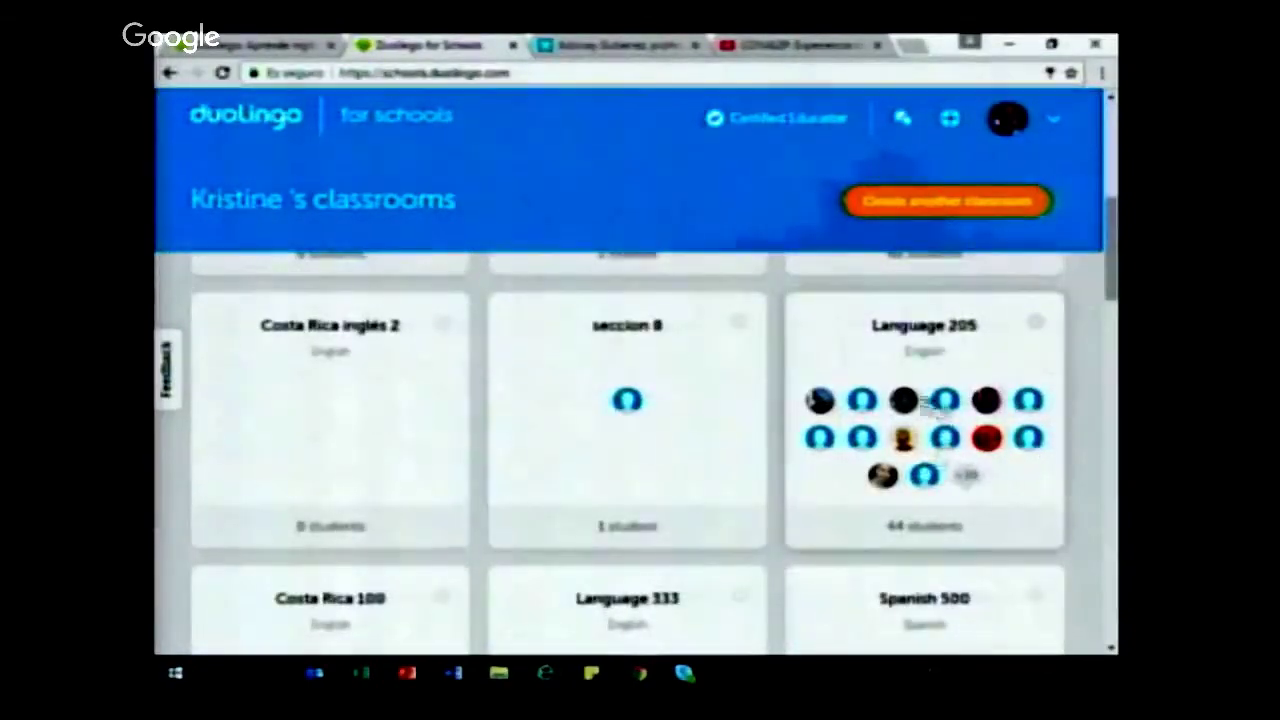
{"action": "scroll", "coordinate": [890, 395], "scroll_direction": "down", "scroll_amount": 3}
{"action": "scroll", "coordinate": [893, 392], "scroll_direction": "down", "scroll_amount": 3}
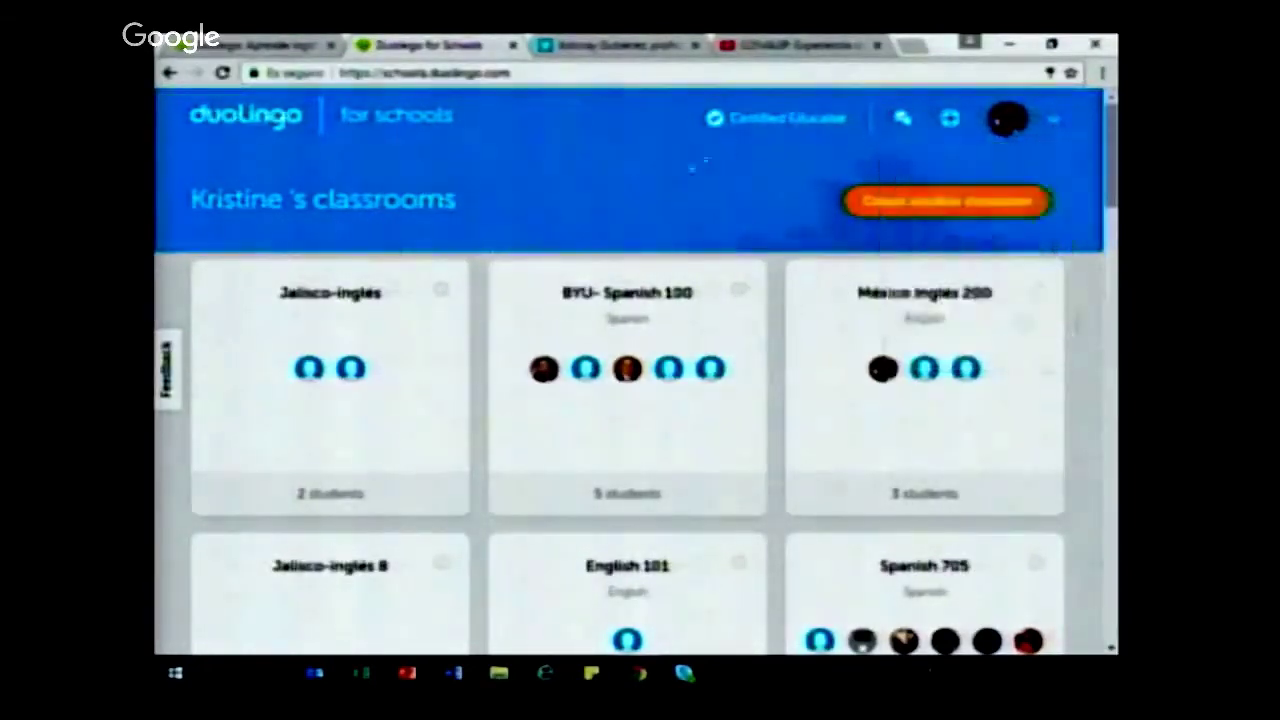
{"action": "left_click", "coordinate": [893, 200]}
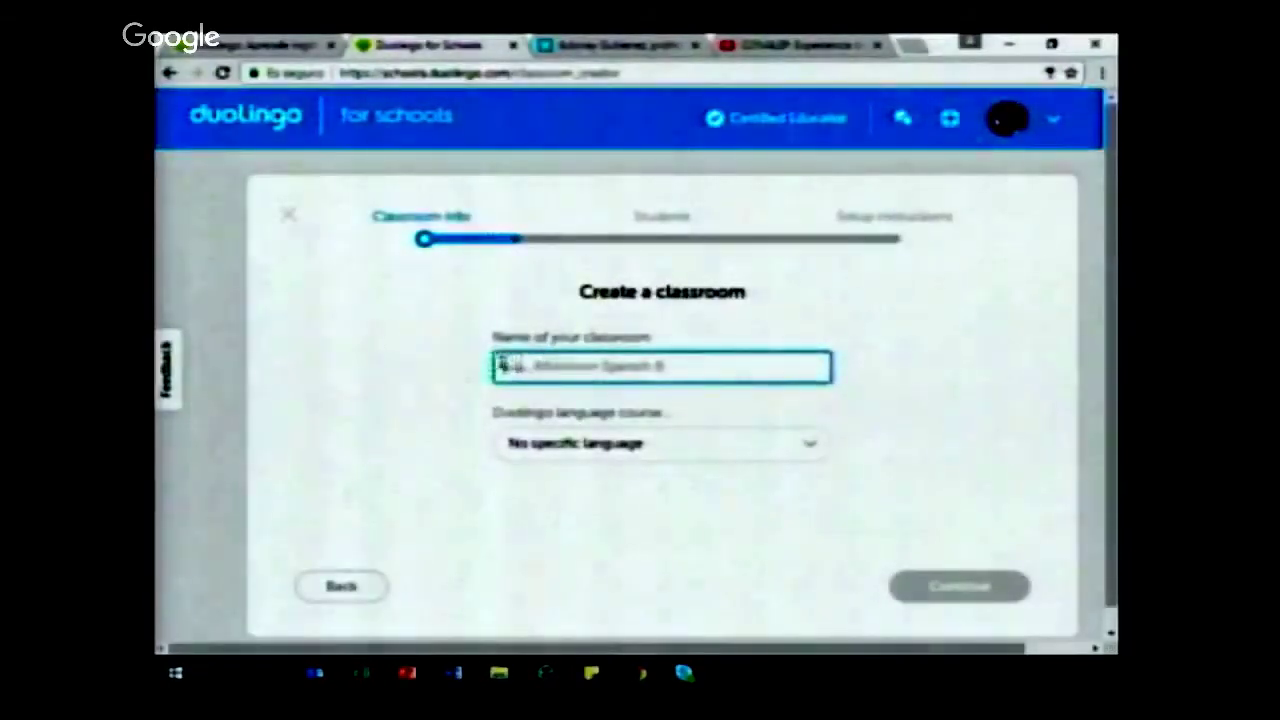
Step: Name the classroom CONALEP 100, choose the Spanish course, and continue to inviting students
{"action": "type", "text": "CDHALE"}
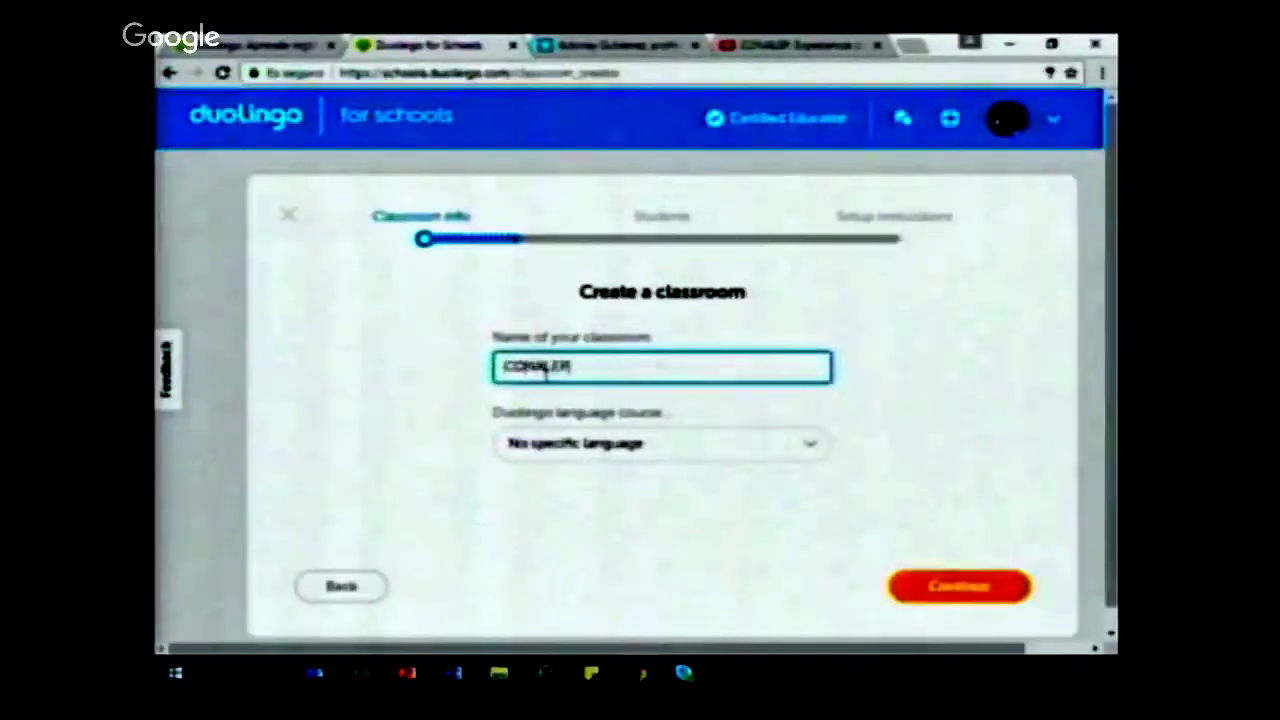
{"action": "type", "text": "P 10"}
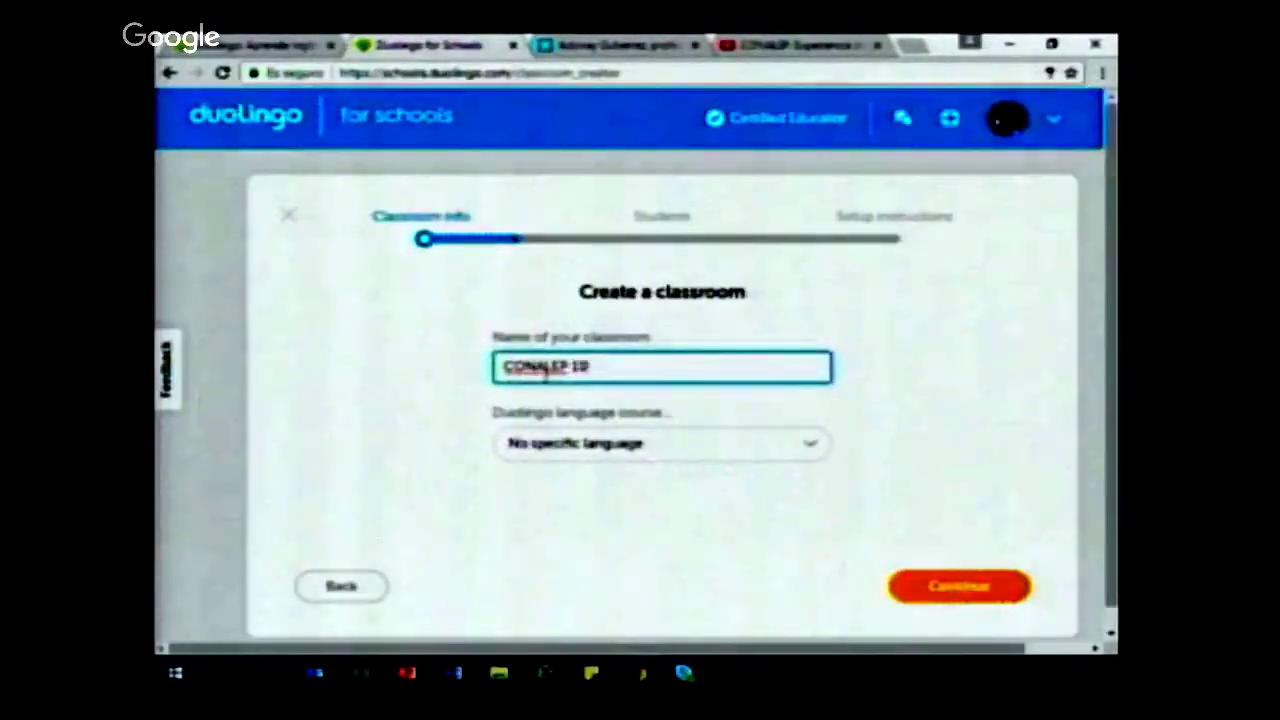
{"action": "type", "text": "8"}
{"action": "left_click", "coordinate": [598, 448]}
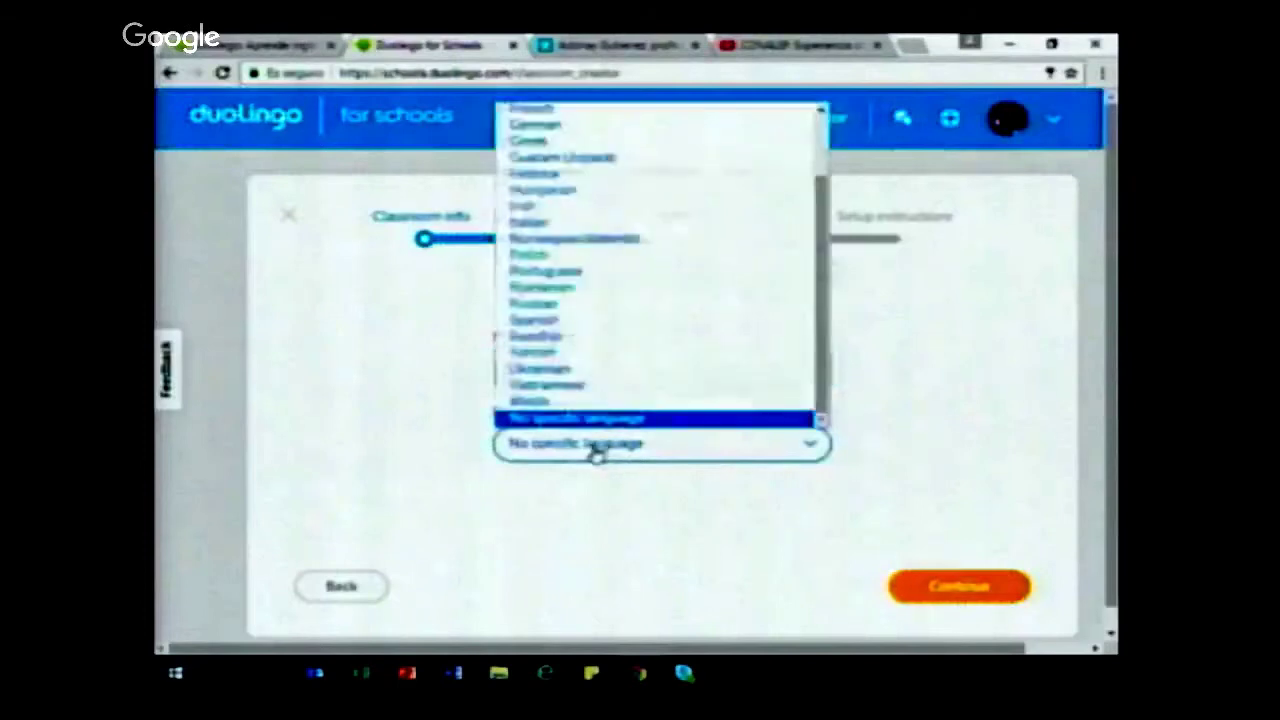
{"action": "left_click", "coordinate": [596, 325]}
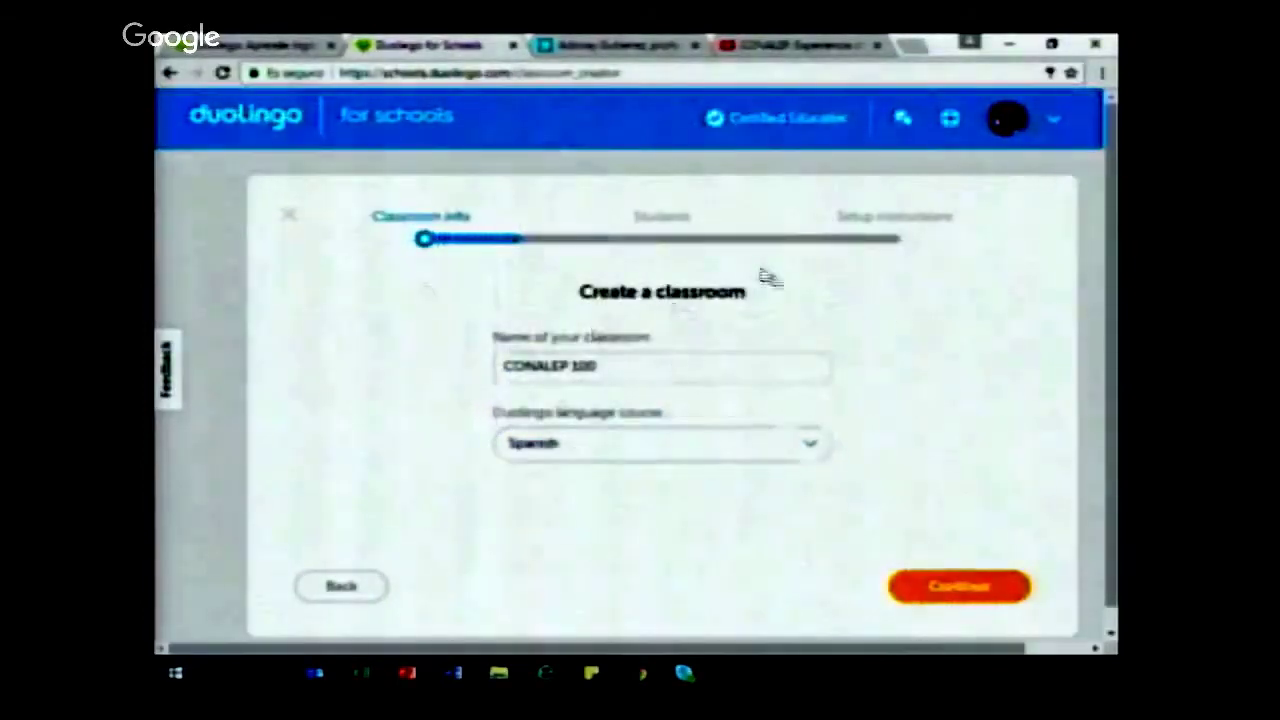
{"action": "left_click", "coordinate": [962, 590]}
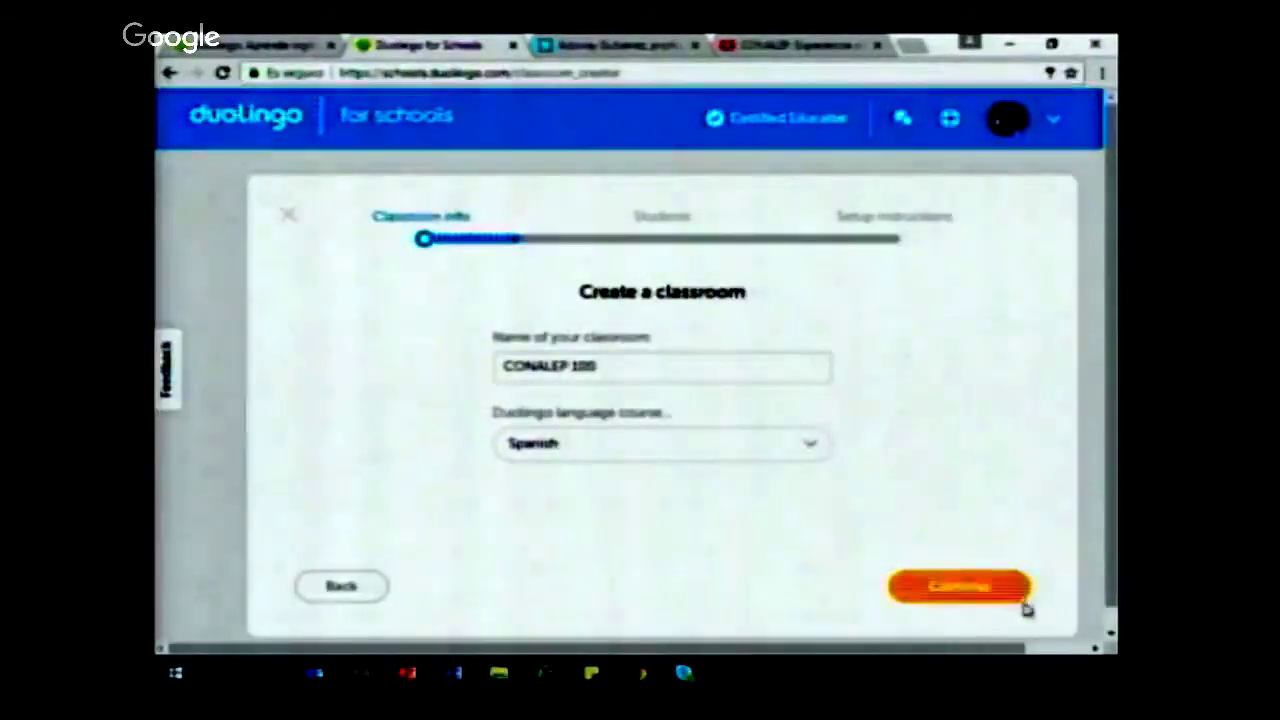
{"action": "left_click", "coordinate": [994, 591]}
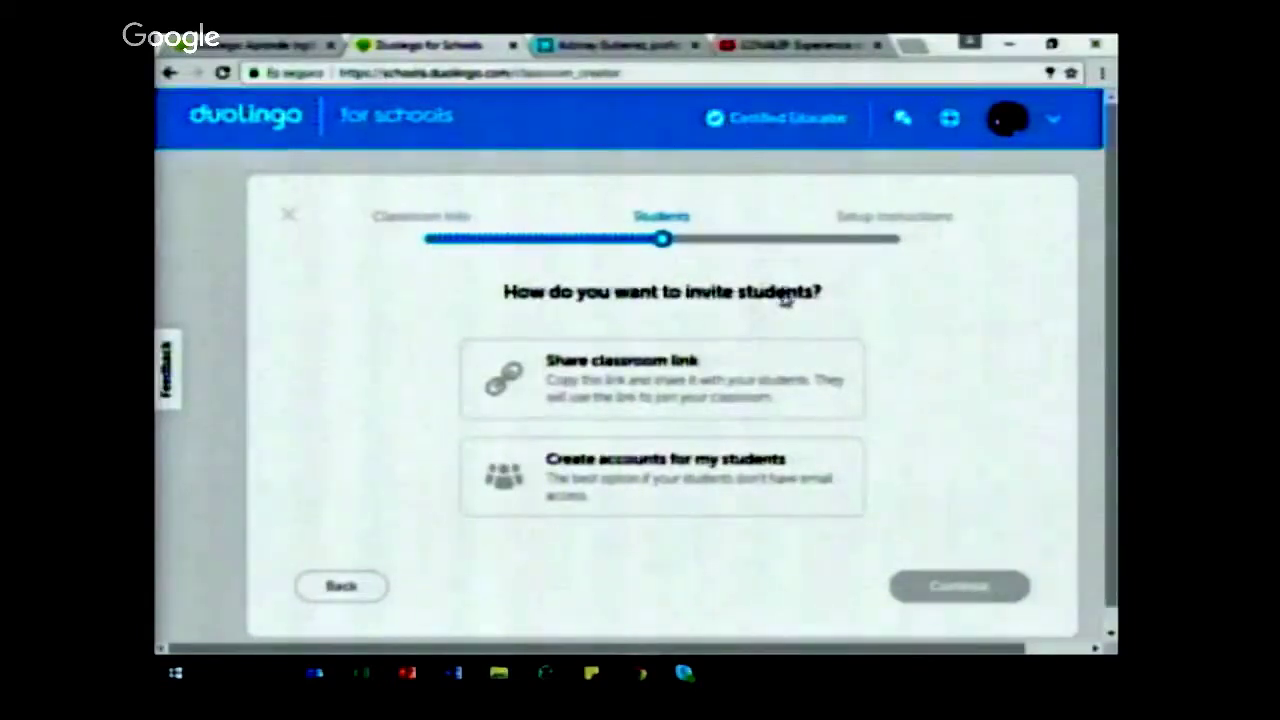
Step: Choose the classroom-link invite option and paste a copied YouTube link into a new tab
{"action": "left_click", "coordinate": [726, 374]}
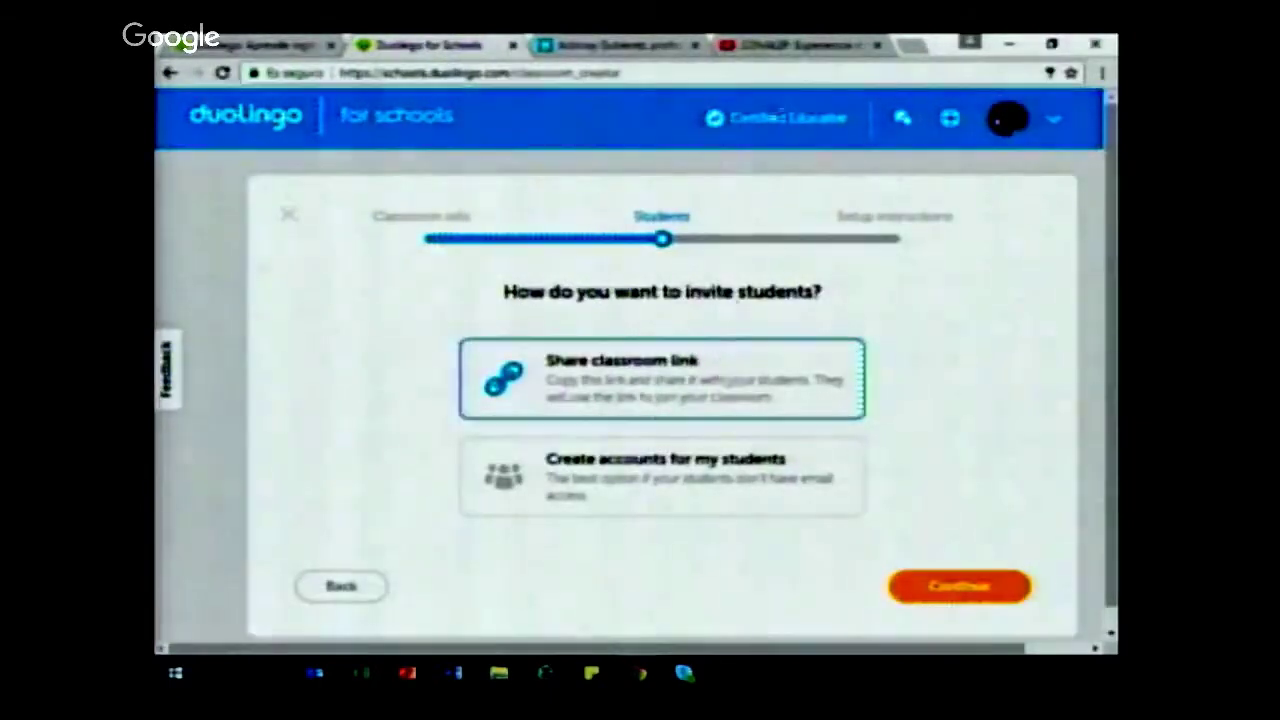
{"action": "left_click", "coordinate": [922, 48]}
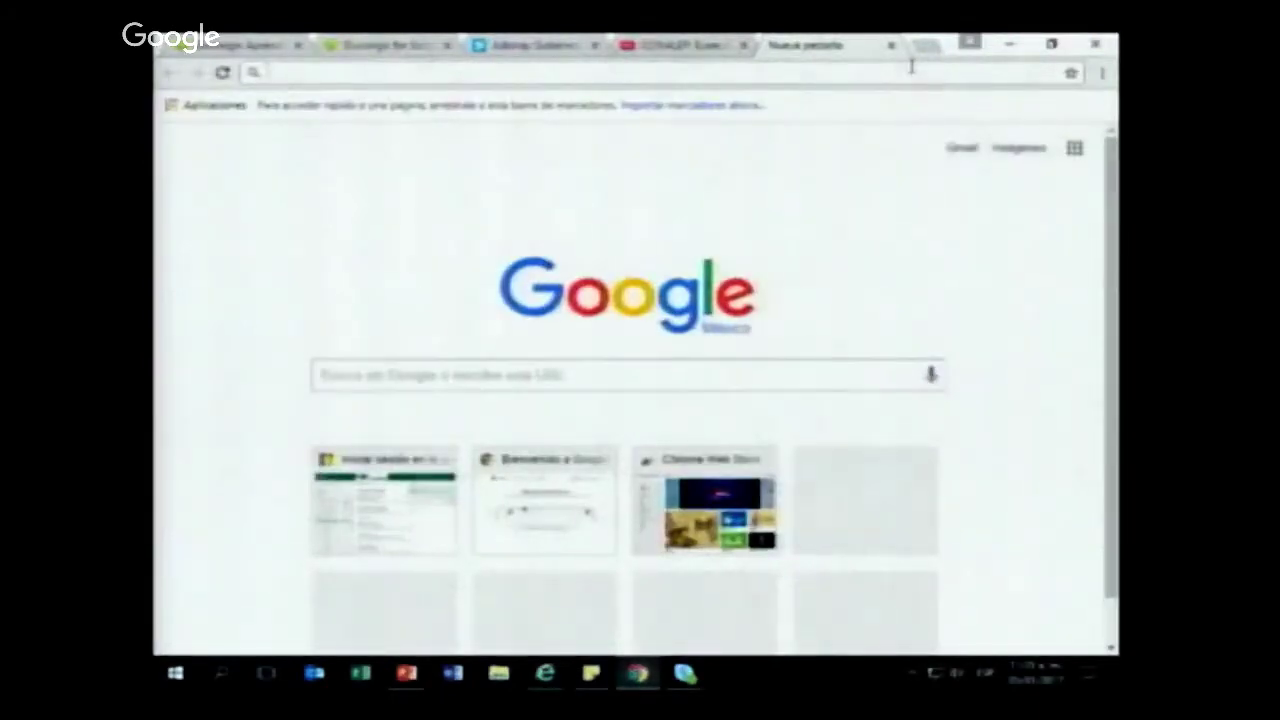
{"action": "right_click", "coordinate": [660, 72]}
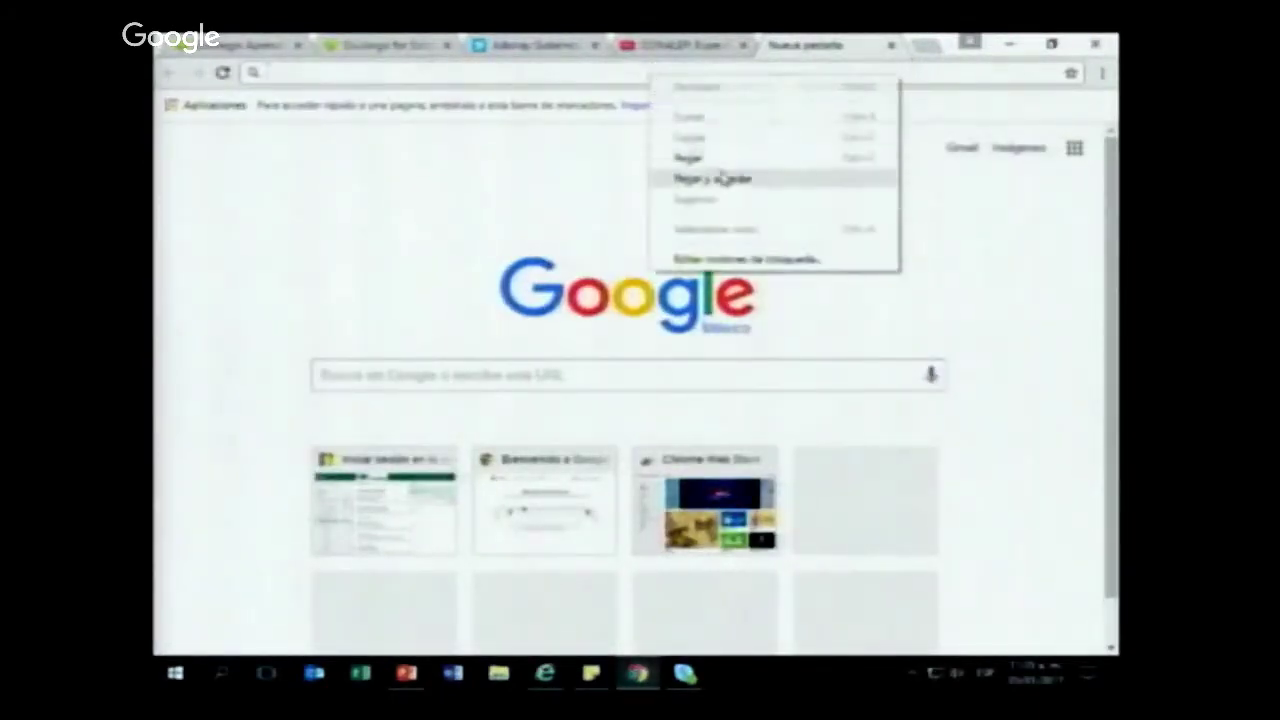
{"action": "left_click", "coordinate": [727, 162]}
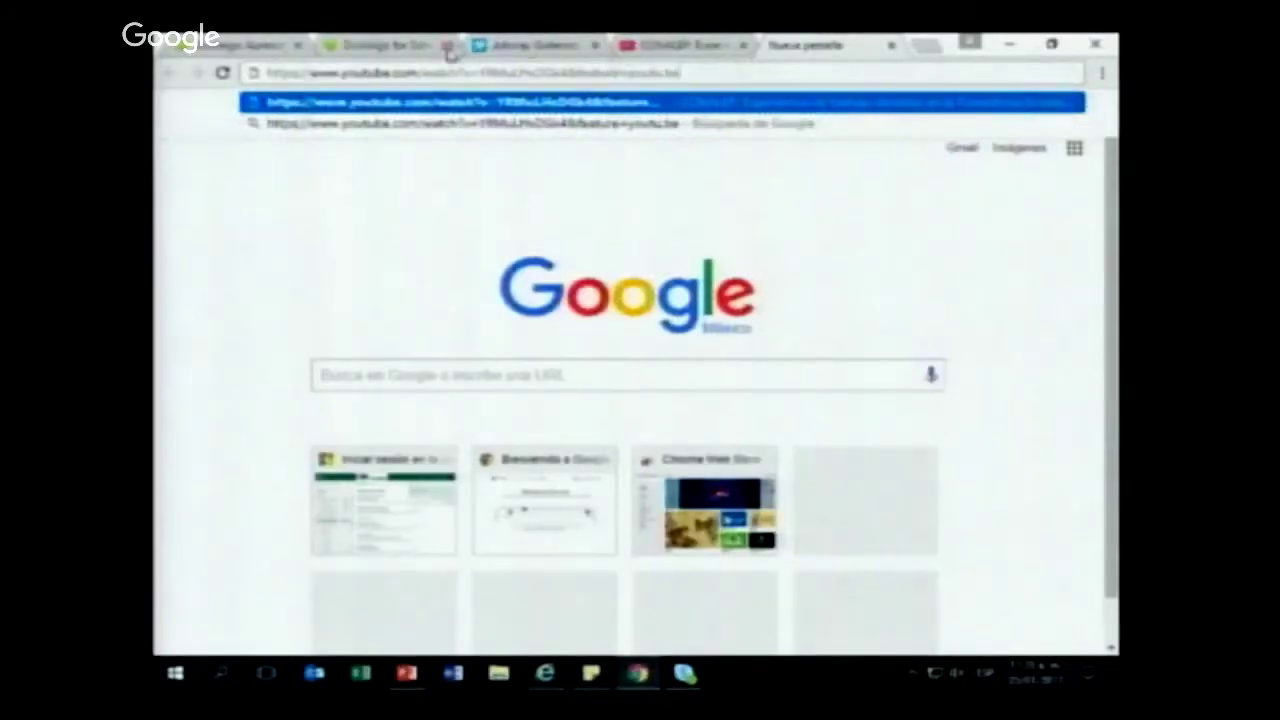
{"action": "left_click", "coordinate": [449, 52]}
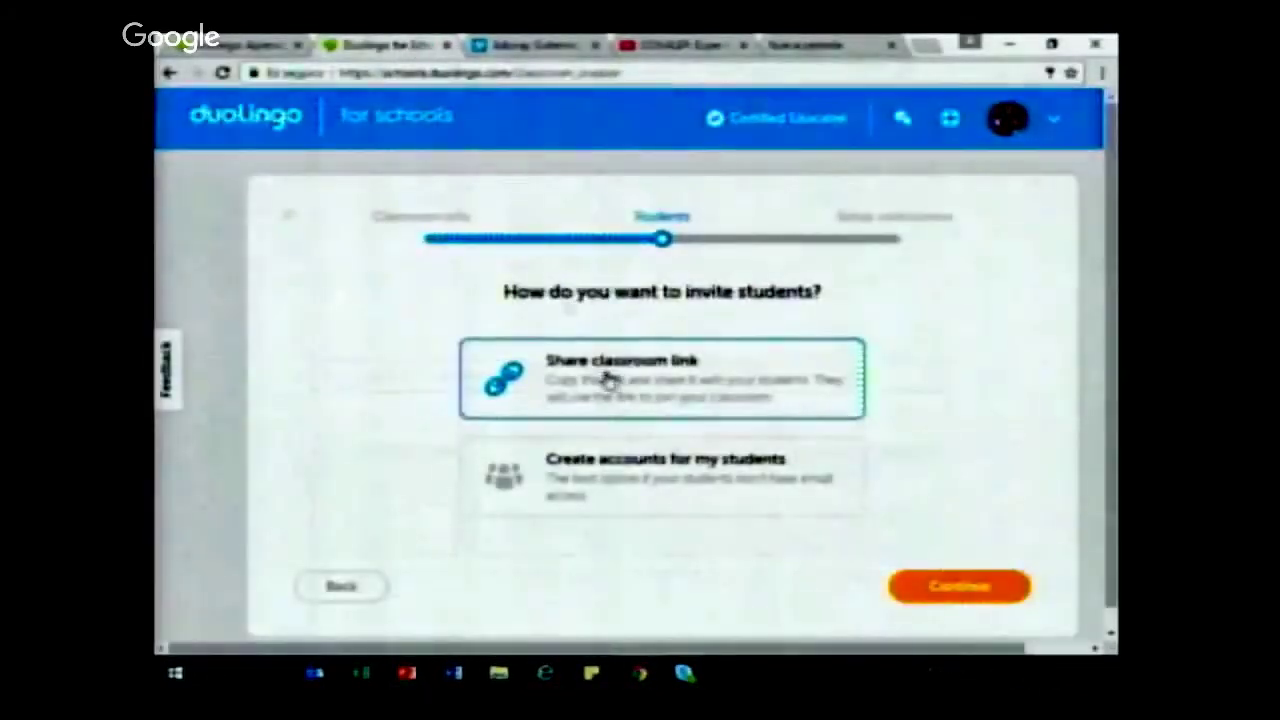
Step: Copy the share-link card text, reselect the classroom-link option, and advance to setup instructions
{"action": "left_click_drag", "start_coordinate": [578, 362], "coordinate": [498, 398]}
{"action": "right_click", "coordinate": [467, 405]}
{"action": "left_click", "coordinate": [497, 409]}
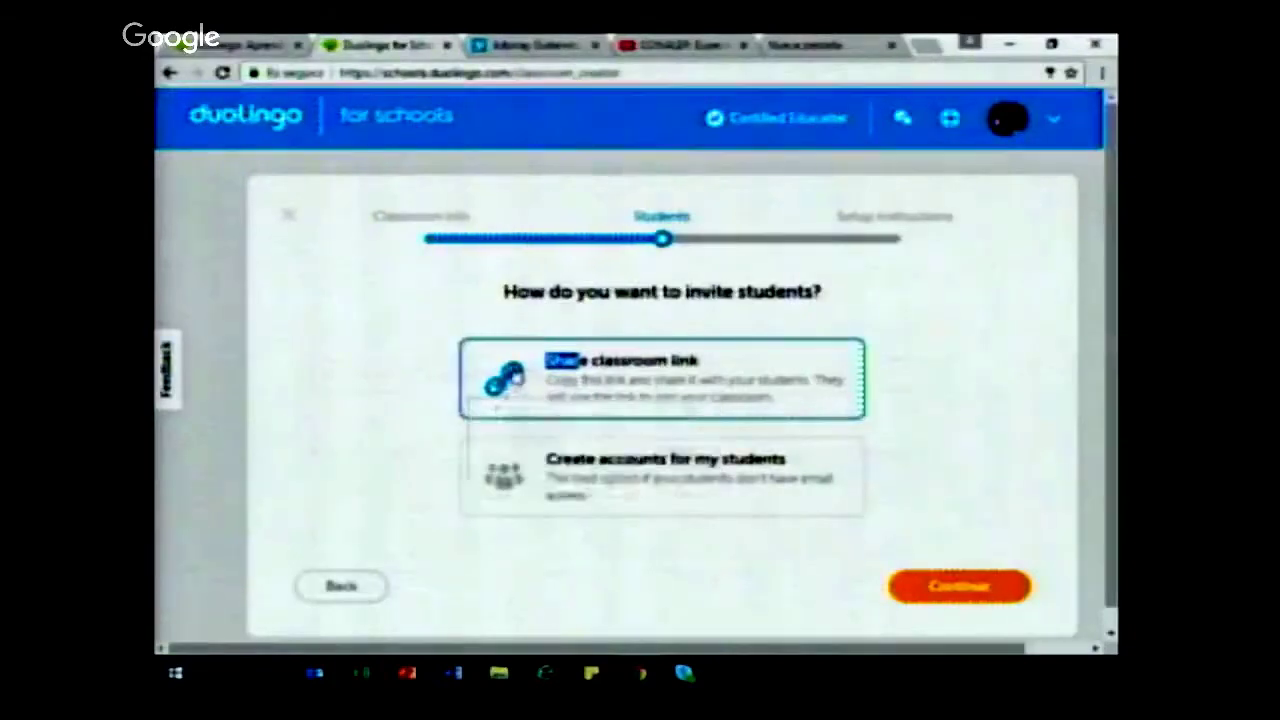
{"action": "right_click", "coordinate": [488, 380]}
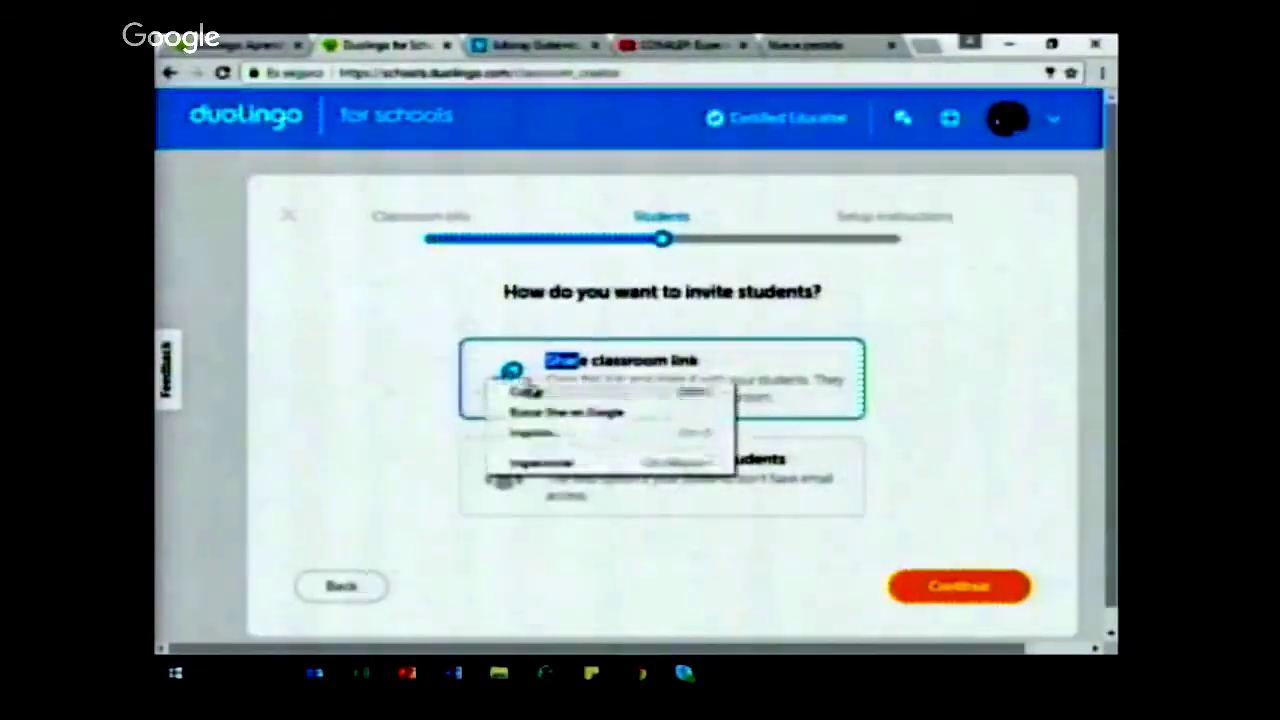
{"action": "left_click", "coordinate": [528, 391]}
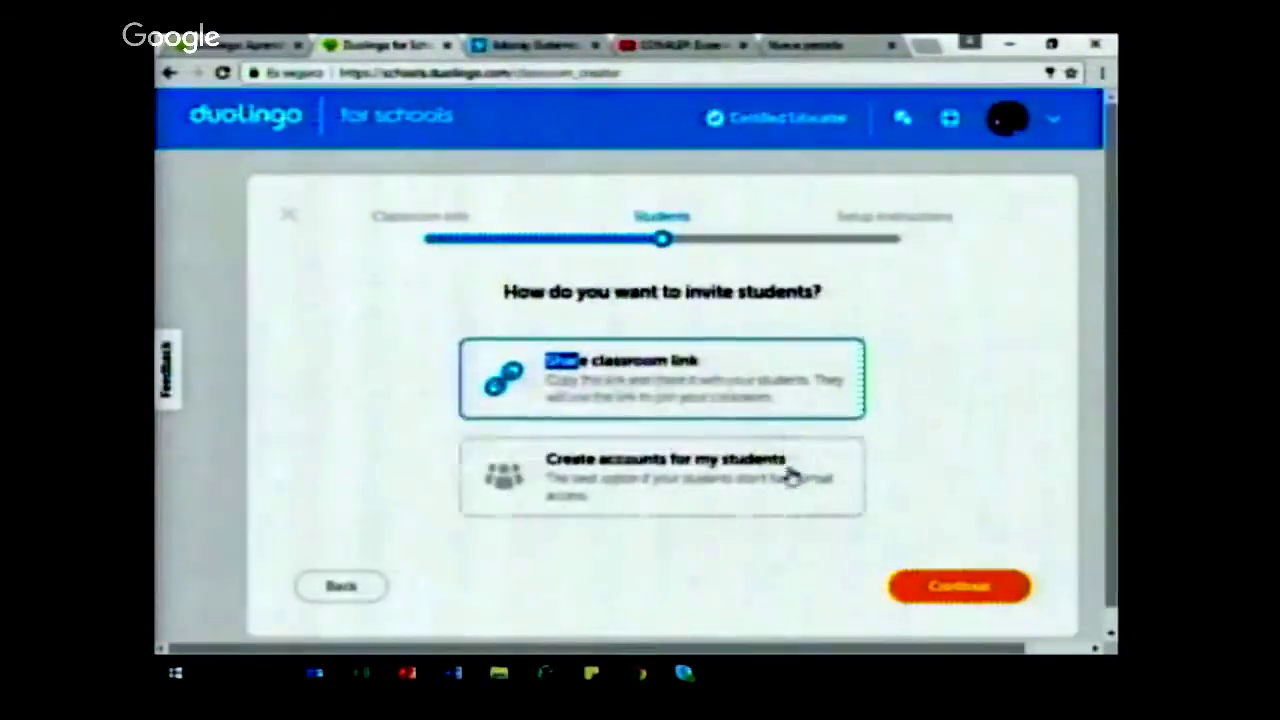
{"action": "left_click", "coordinate": [759, 383]}
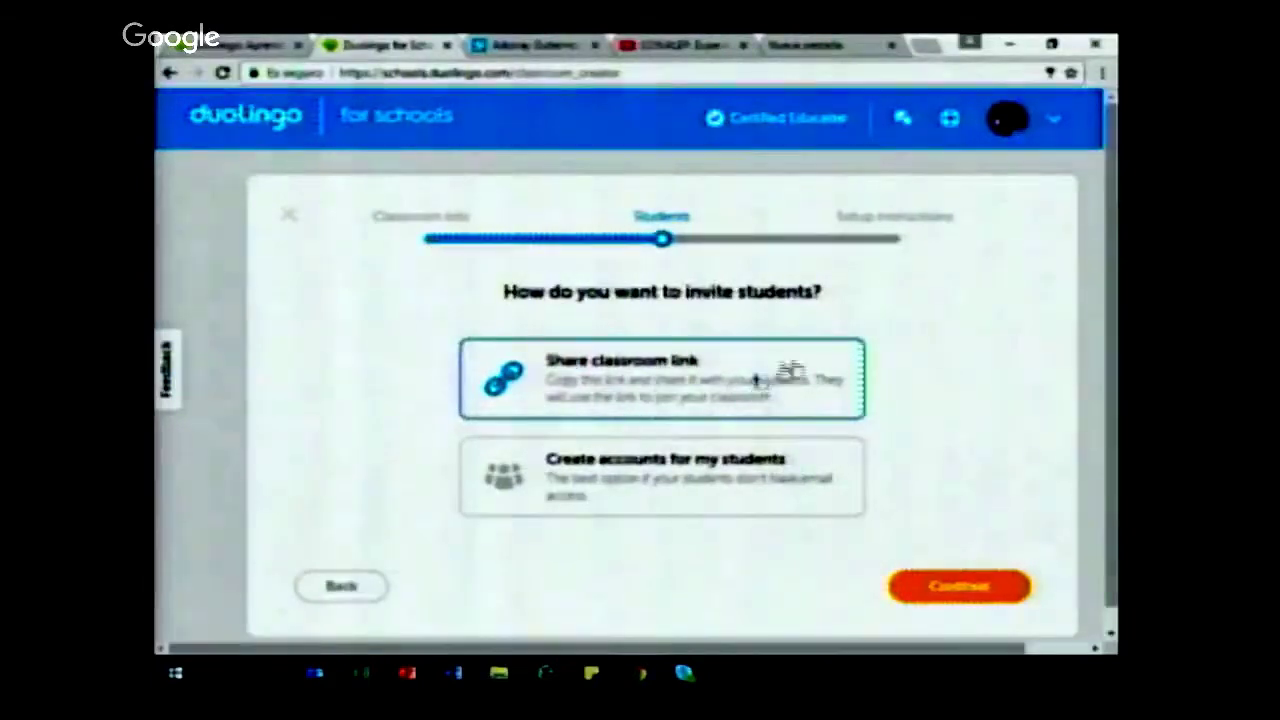
{"action": "right_click", "coordinate": [963, 600]}
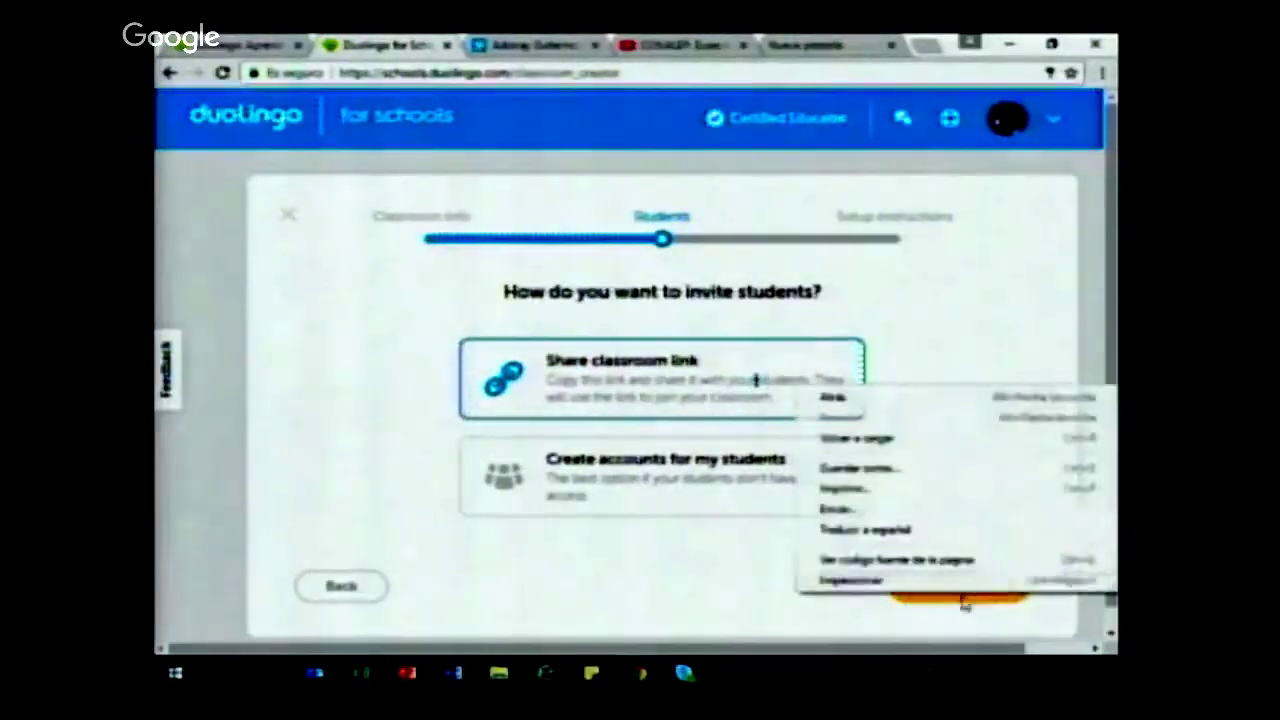
{"action": "left_click", "coordinate": [963, 600]}
{"action": "left_click", "coordinate": [960, 601]}
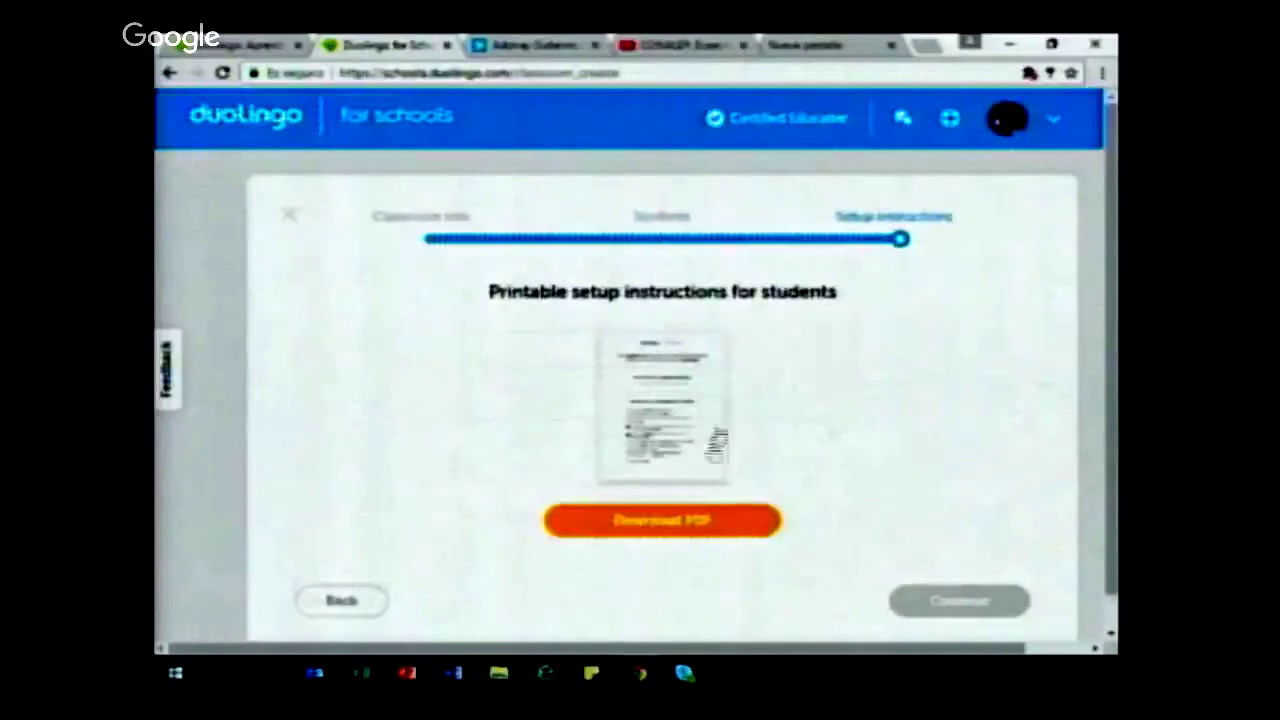
Step: Go back to the invite link step and paste the selected link text into the new tab
{"action": "left_click", "coordinate": [351, 602]}
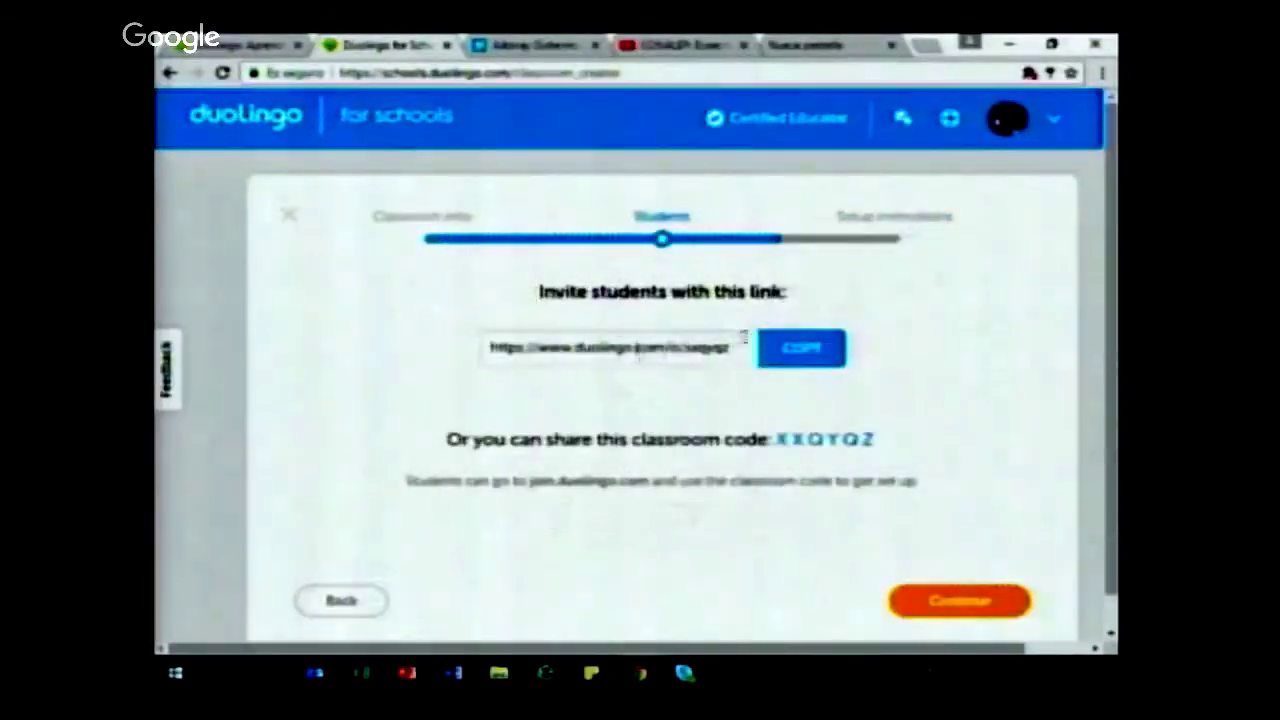
{"action": "left_click_drag", "start_coordinate": [743, 352], "coordinate": [351, 343]}
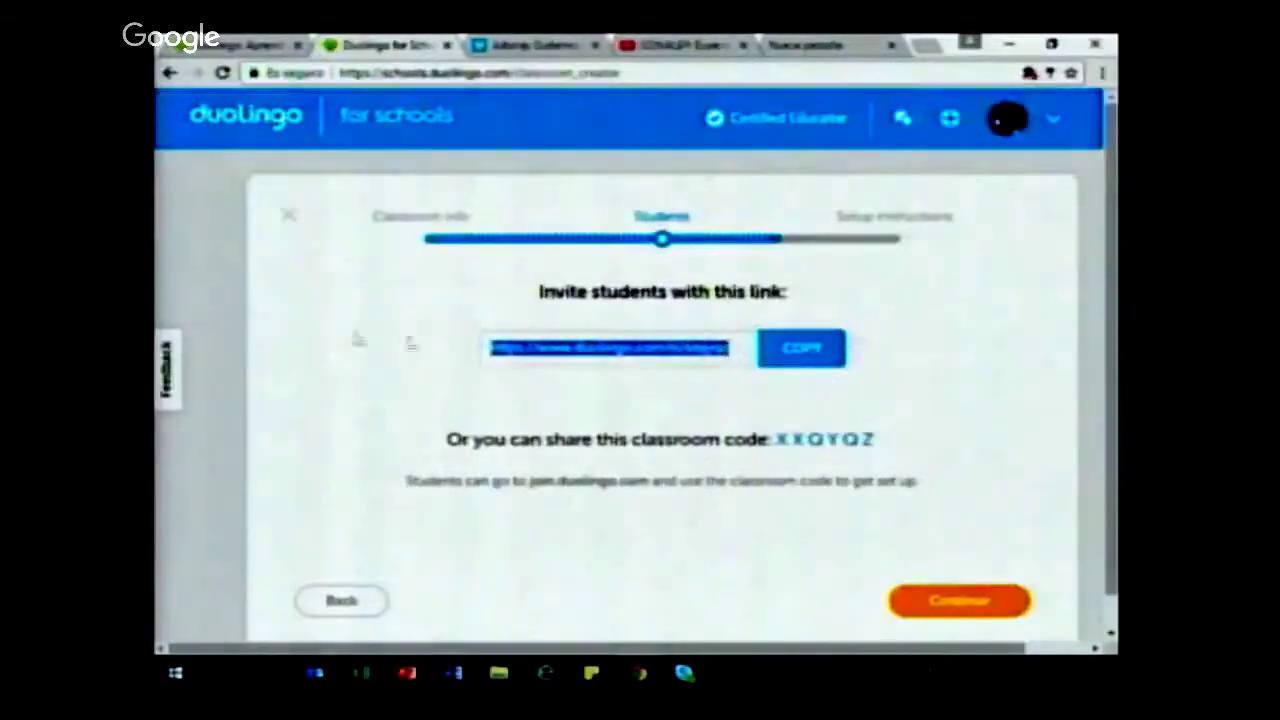
{"action": "left_click", "coordinate": [806, 46]}
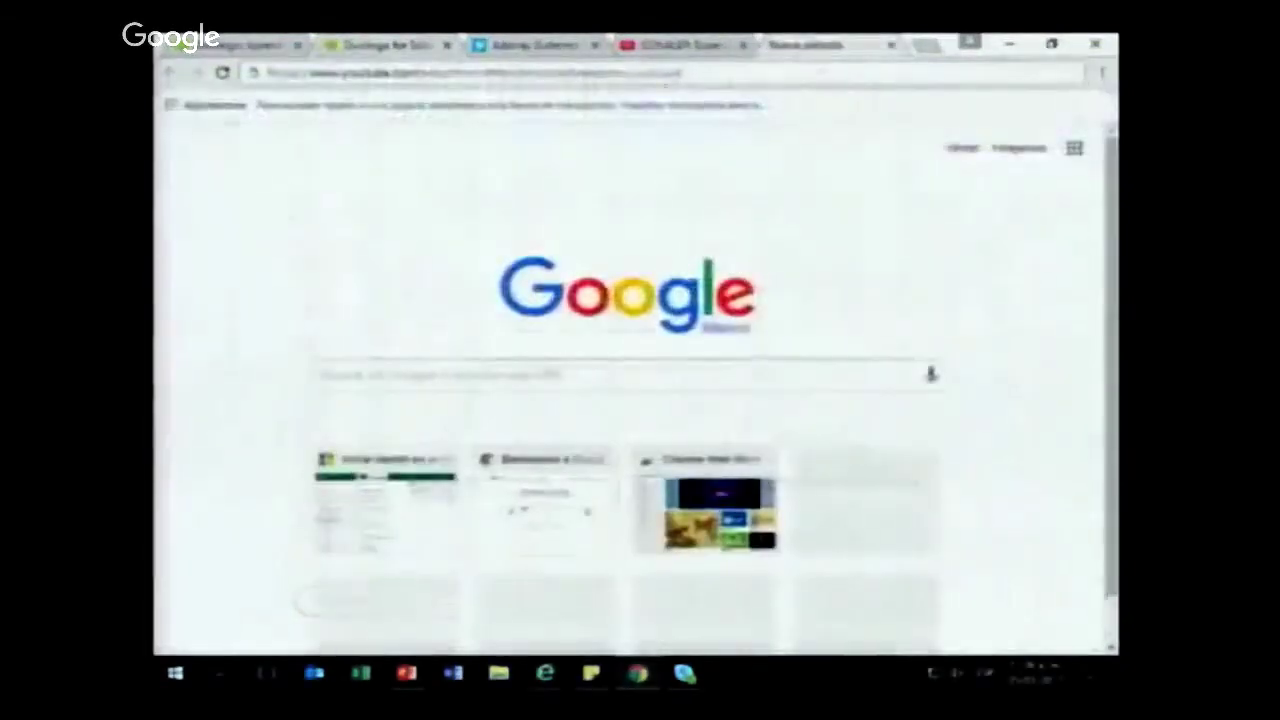
{"action": "left_click", "coordinate": [290, 73]}
{"action": "key", "text": "BackSpace"}
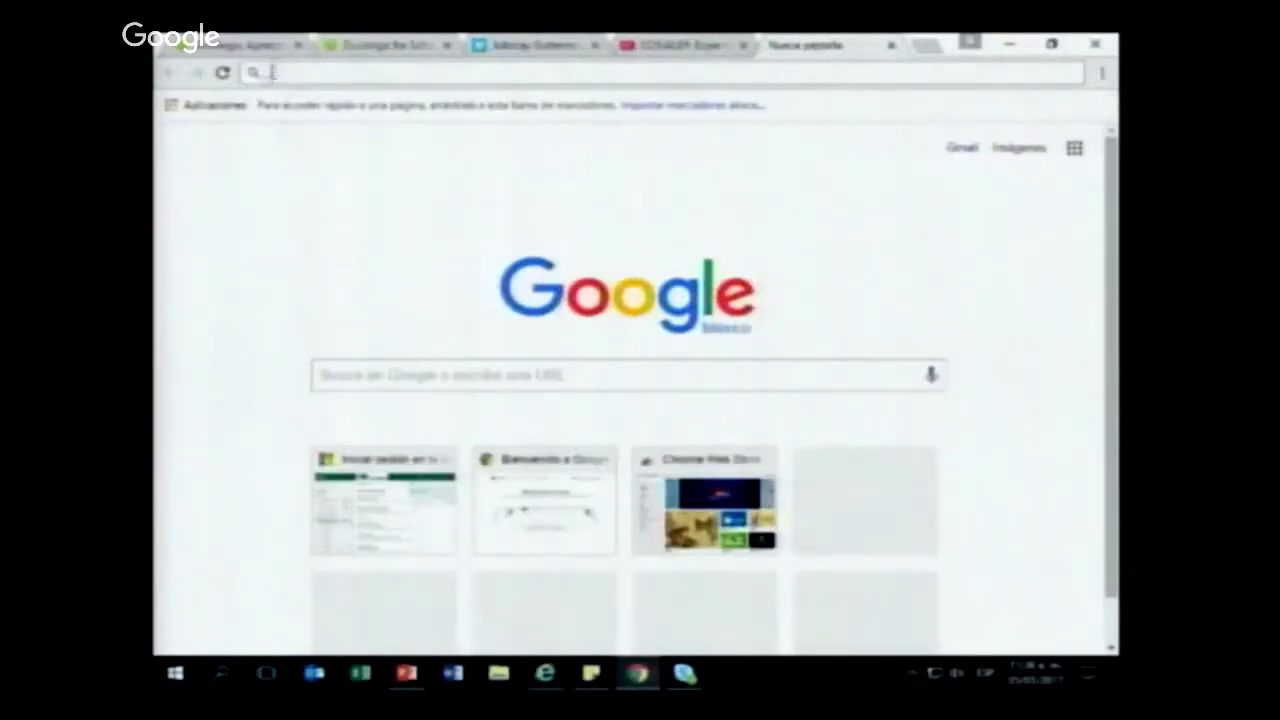
{"action": "right_click", "coordinate": [271, 72]}
{"action": "left_click", "coordinate": [326, 151]}
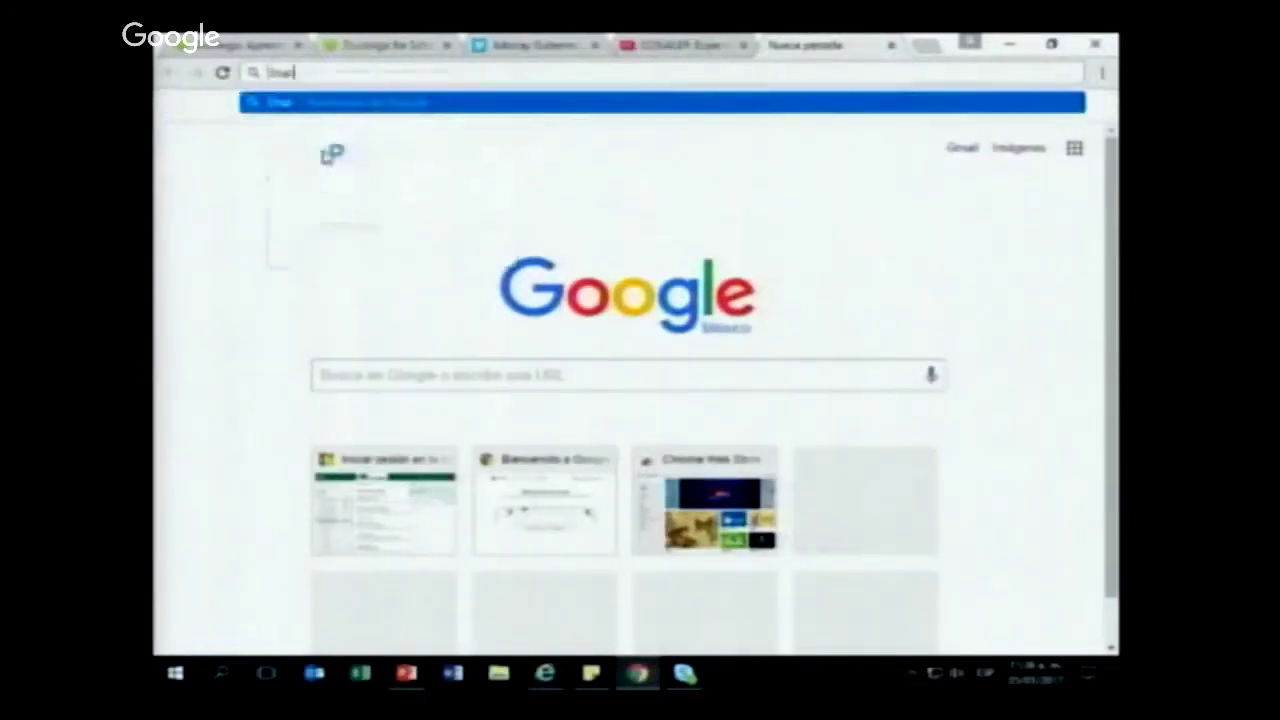
{"action": "left_click", "coordinate": [372, 47]}
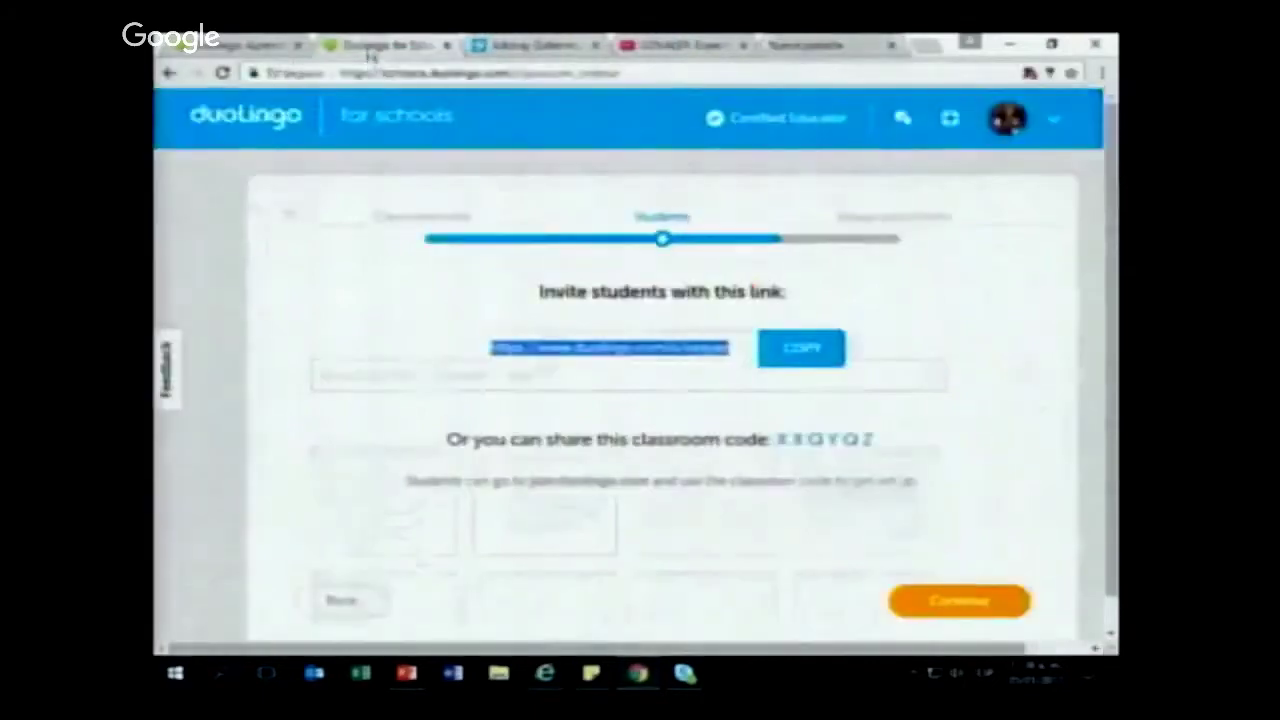
Step: Copy the invite link, open it in the new tab, and join CONALEP 100
{"action": "left_click", "coordinate": [810, 352]}
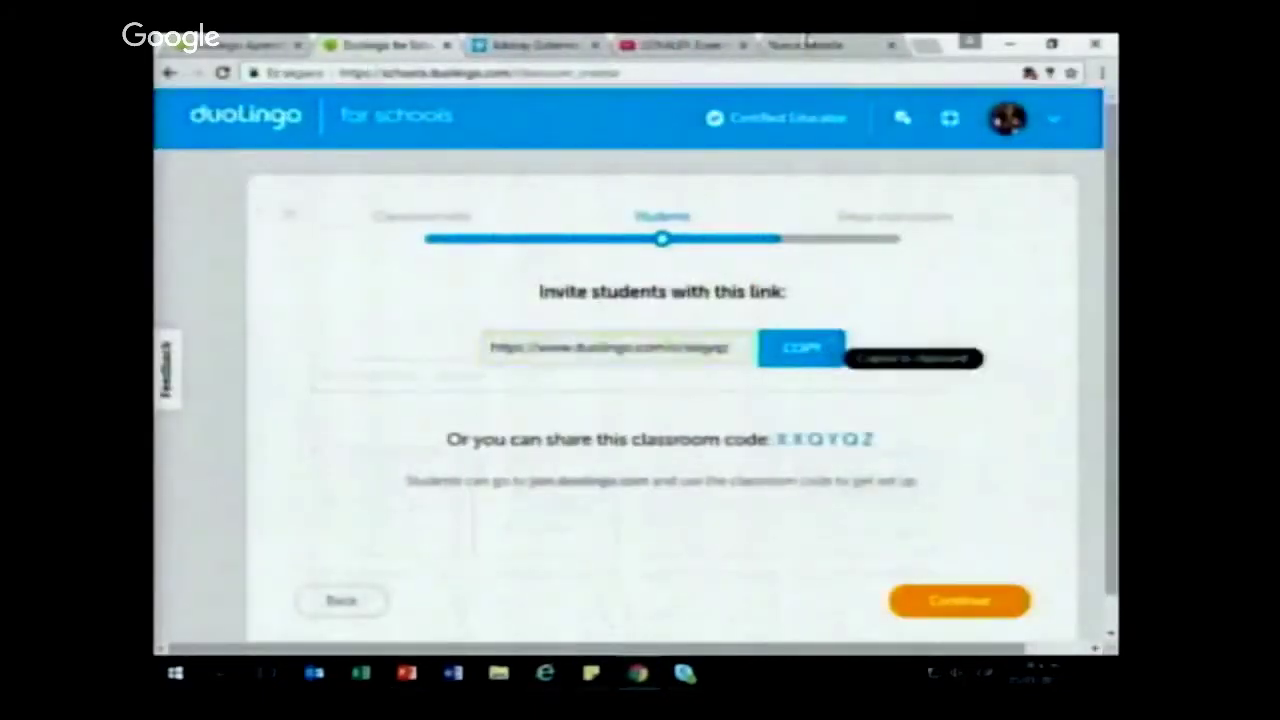
{"action": "left_click", "coordinate": [805, 45]}
{"action": "key", "text": "ctrl+a"}
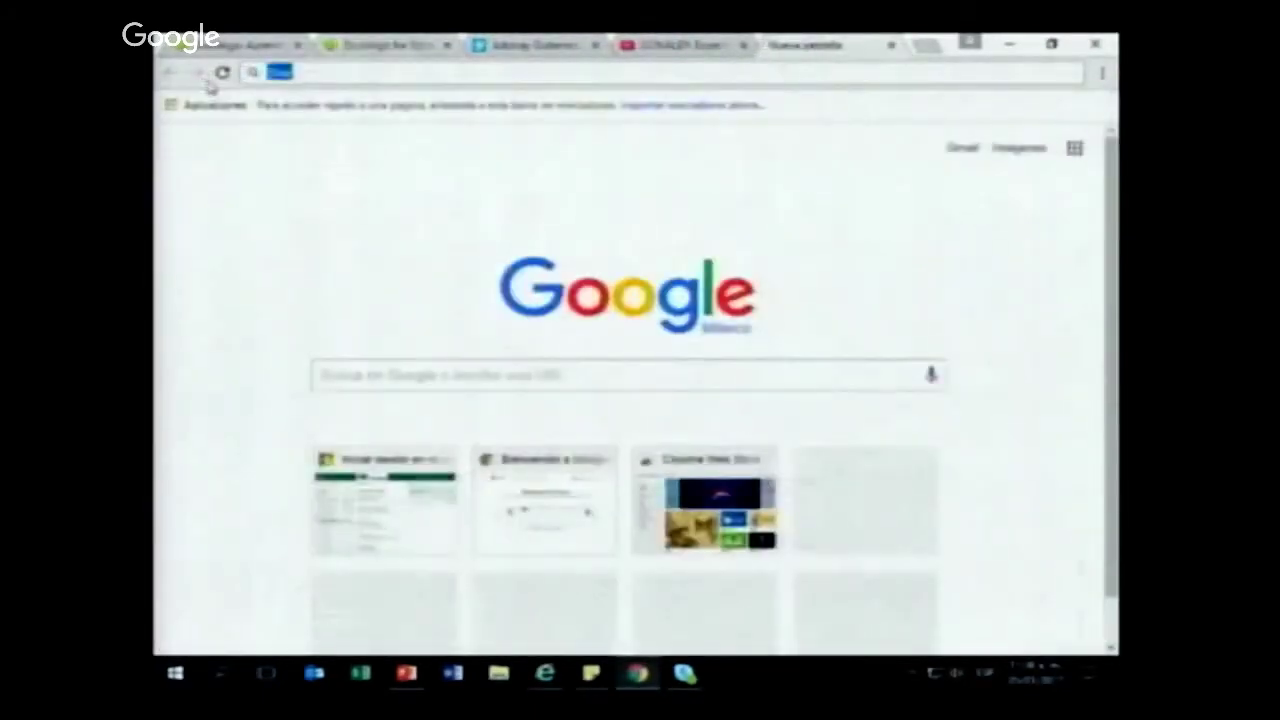
{"action": "key", "text": "BackSpace"}
{"action": "right_click", "coordinate": [284, 76]}
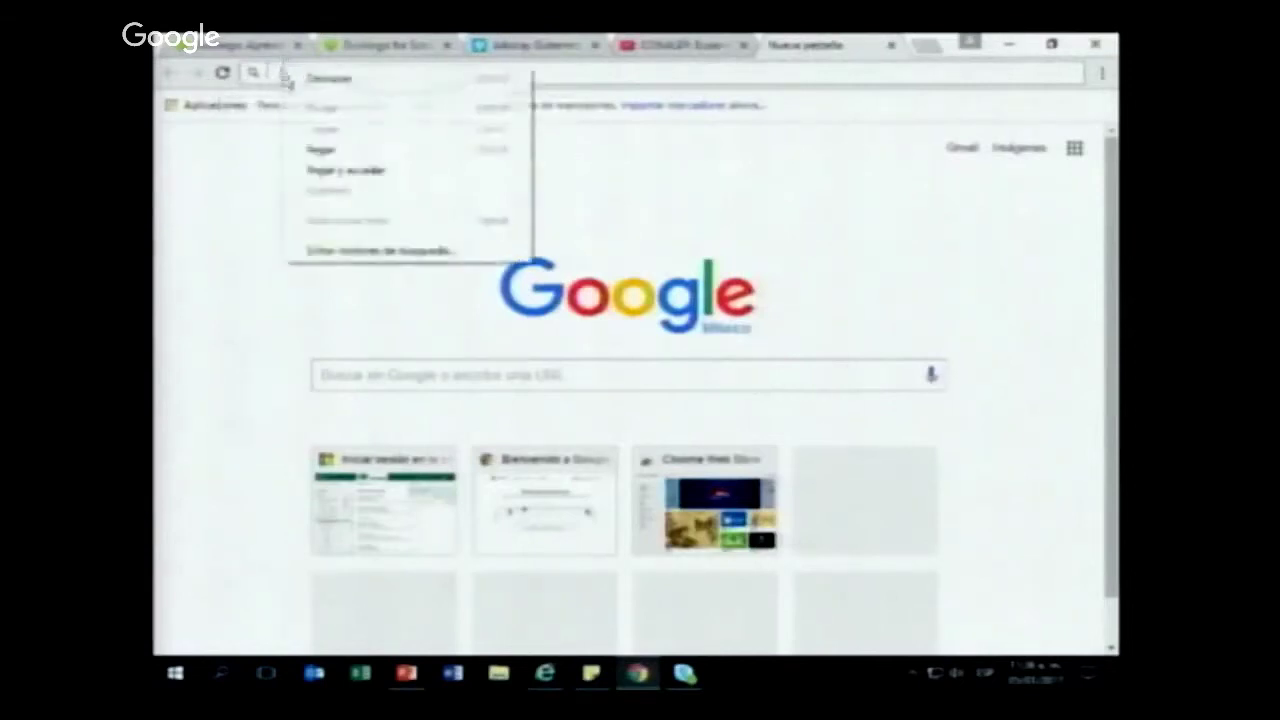
{"action": "left_click", "coordinate": [323, 149]}
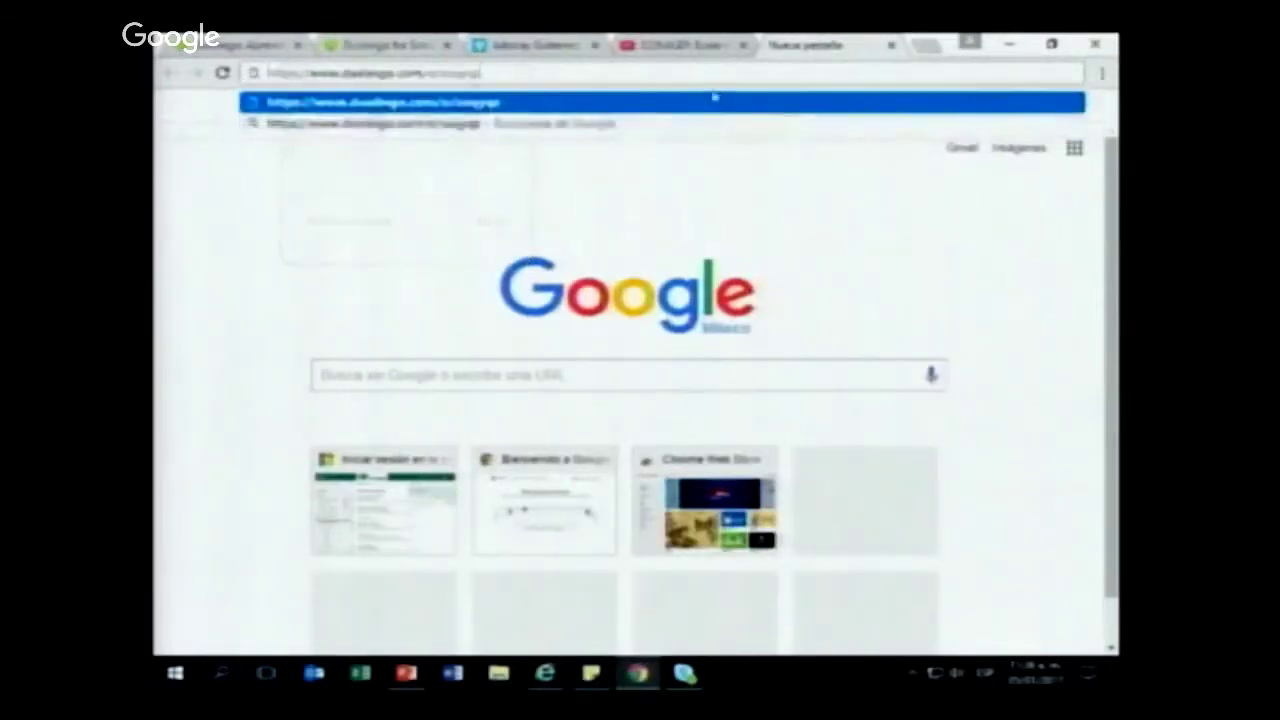
{"action": "key", "text": "Return"}
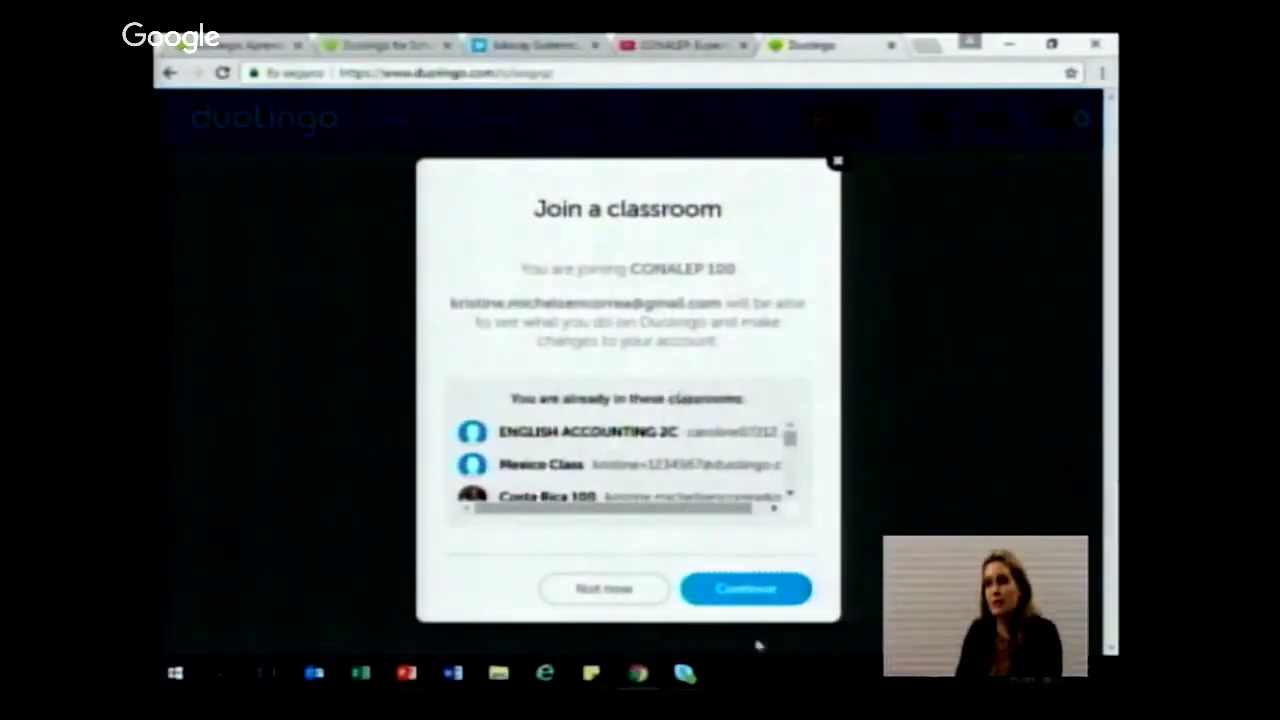
{"action": "left_click", "coordinate": [757, 587]}
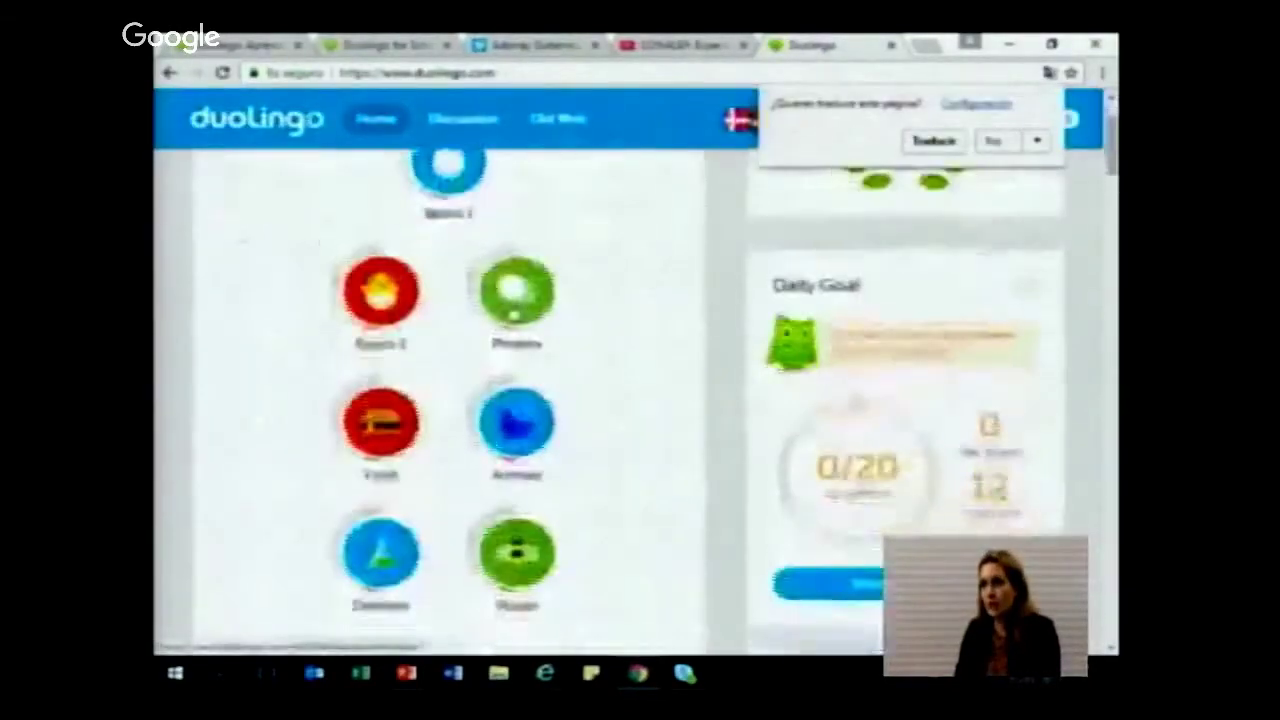
{"action": "scroll", "coordinate": [551, 306], "scroll_direction": "up", "scroll_amount": 3}
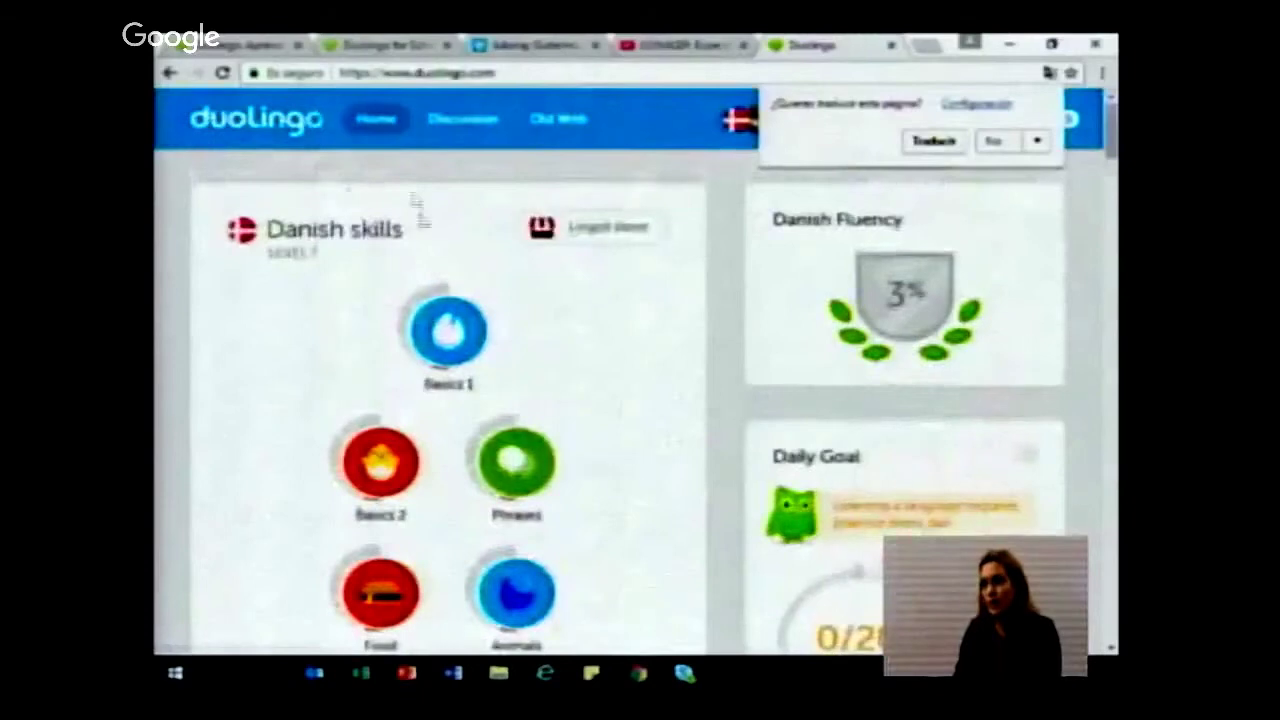
{"action": "left_click", "coordinate": [386, 47]}
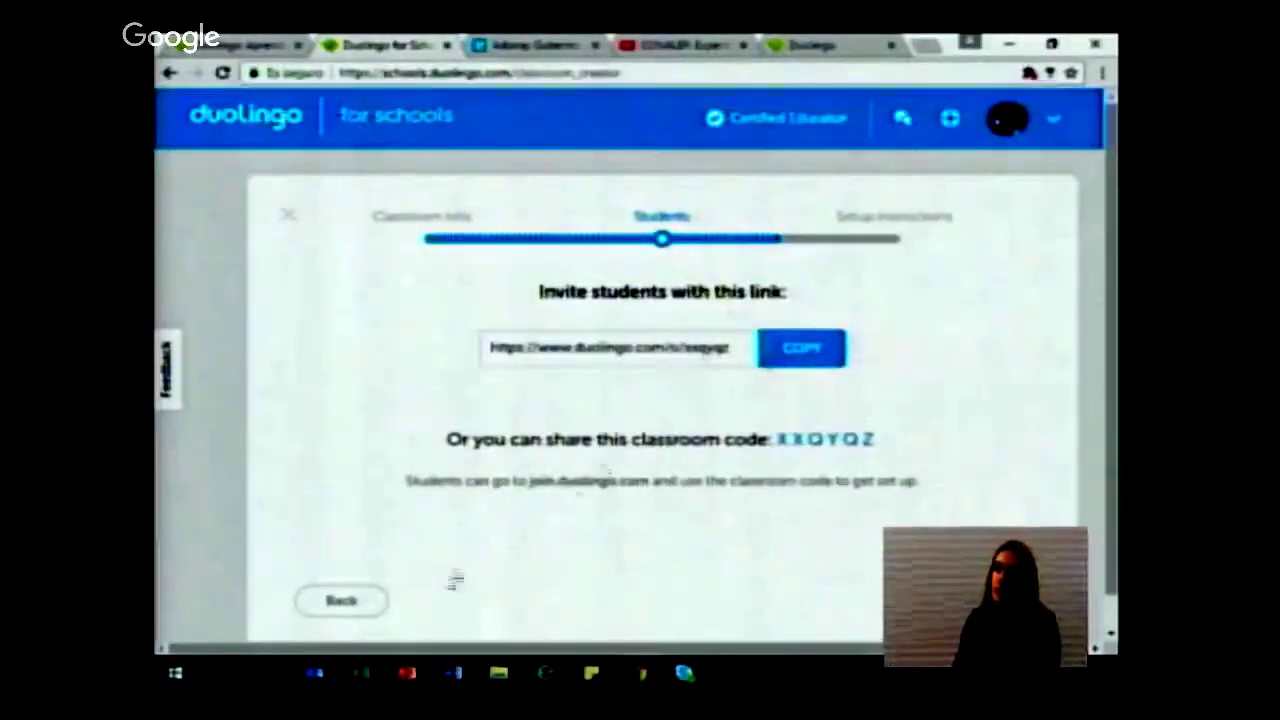
Step: Switch to creating student accounts and add one student by name
{"action": "left_click", "coordinate": [318, 604]}
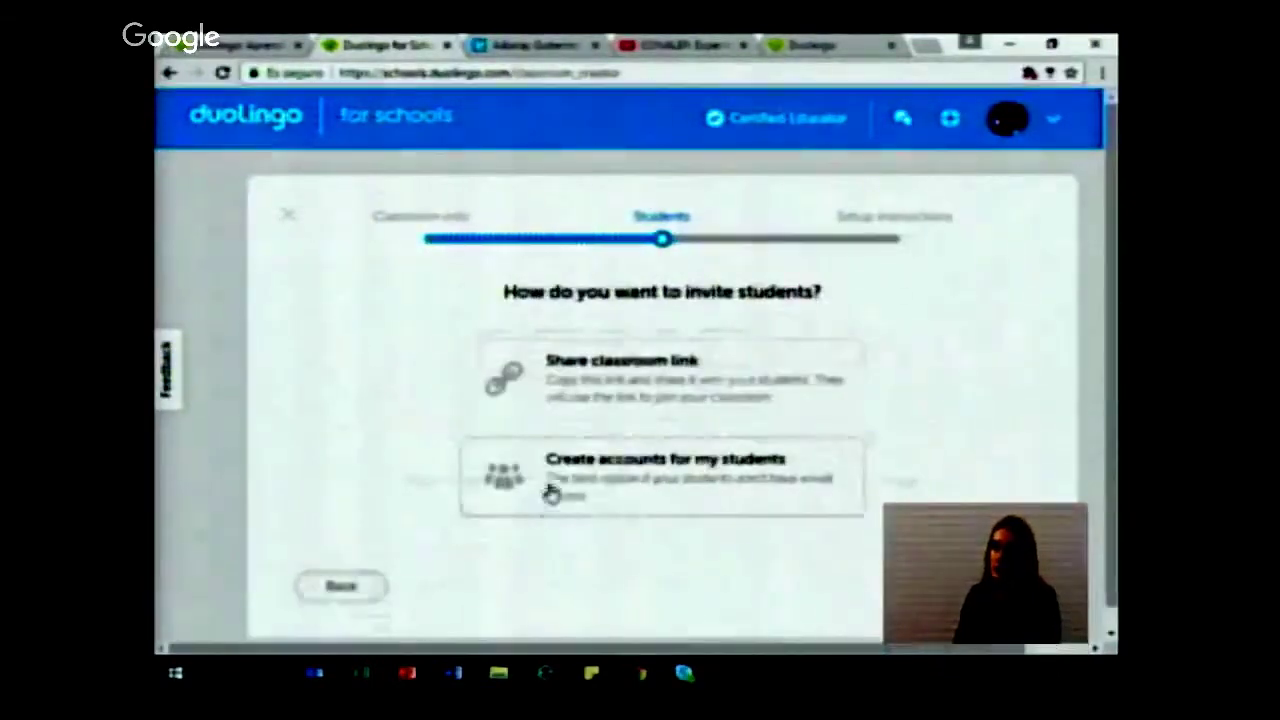
{"action": "left_click", "coordinate": [584, 471]}
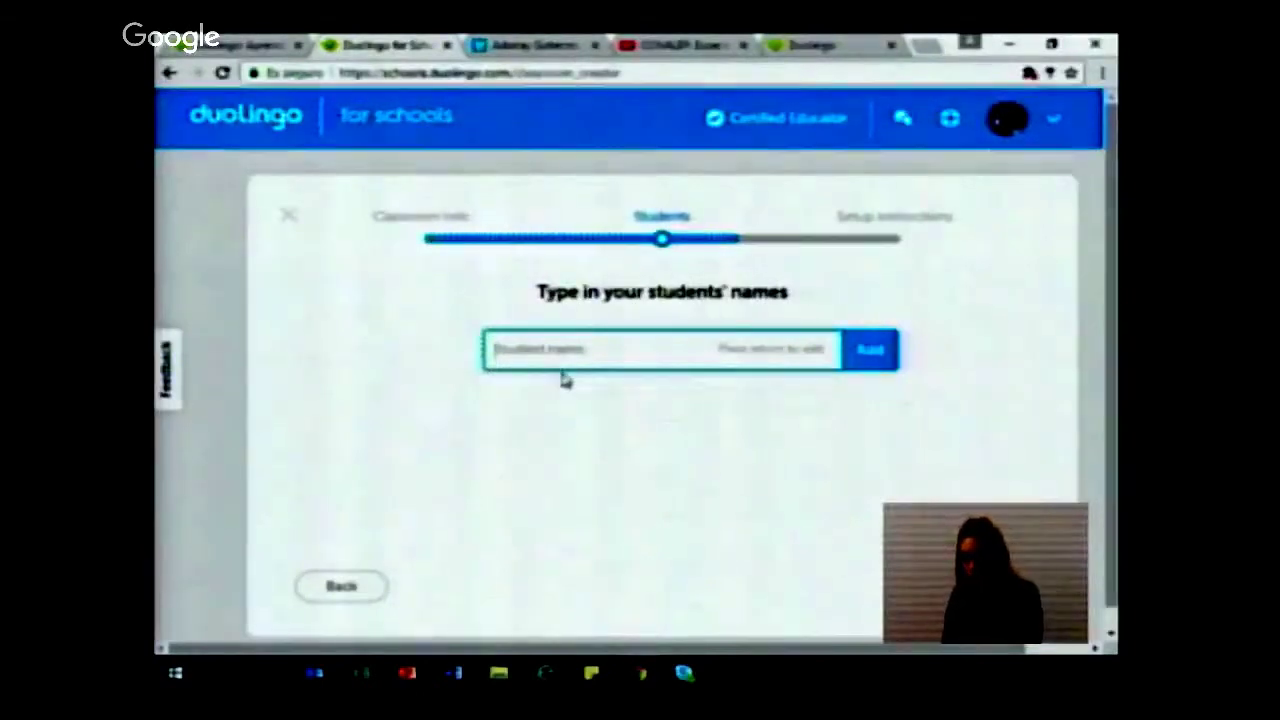
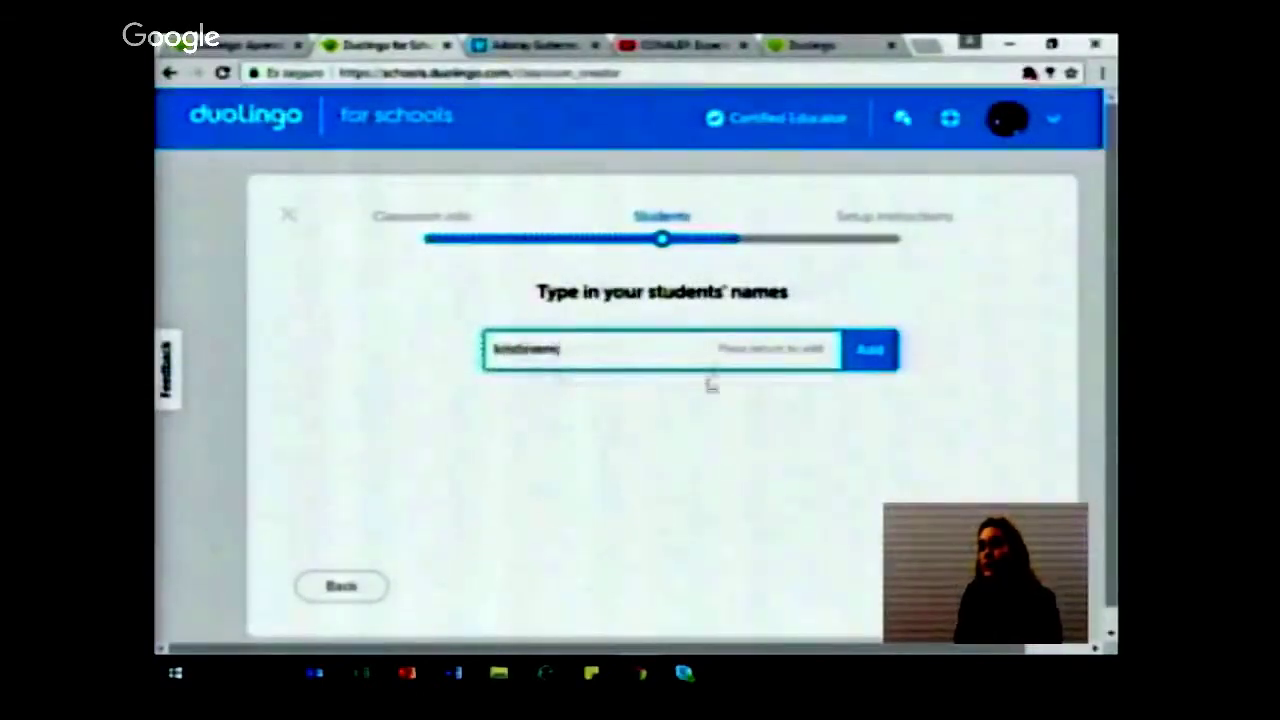
{"action": "left_click", "coordinate": [871, 349]}
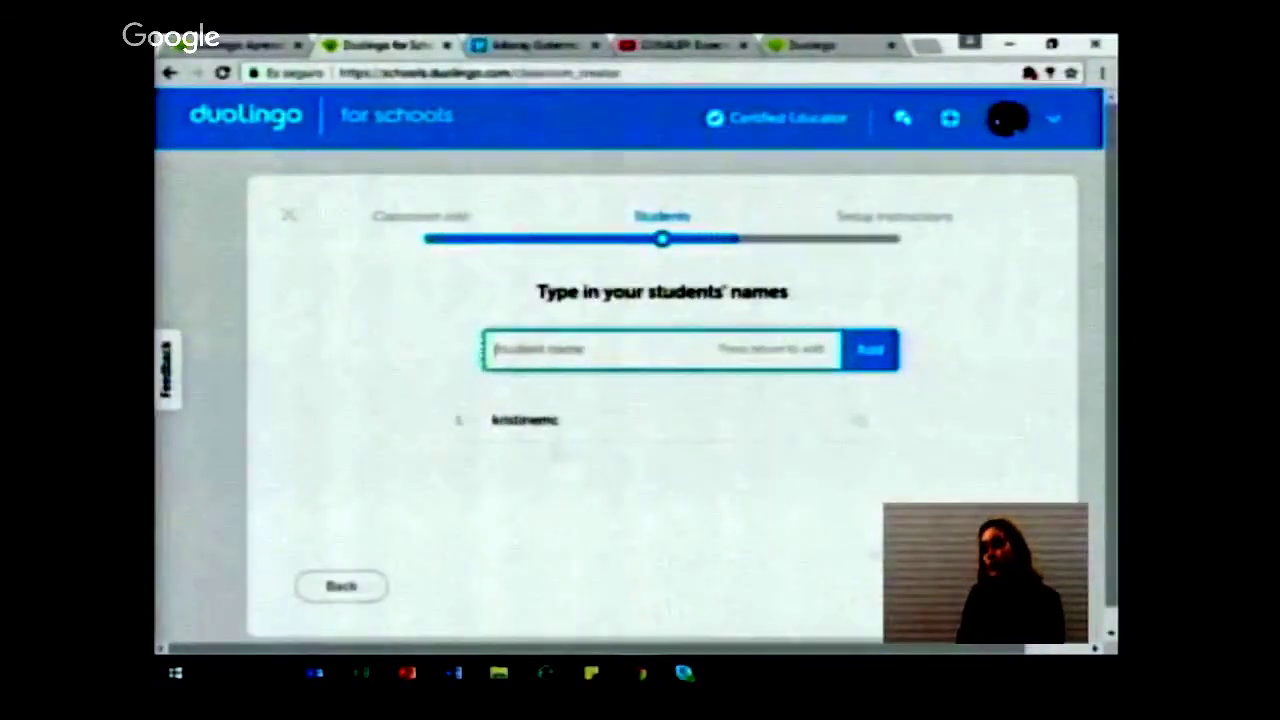
Step: Download the setup instructions as Duolingo_roster.pdf and return to the classrooms list
{"action": "left_click", "coordinate": [980, 586]}
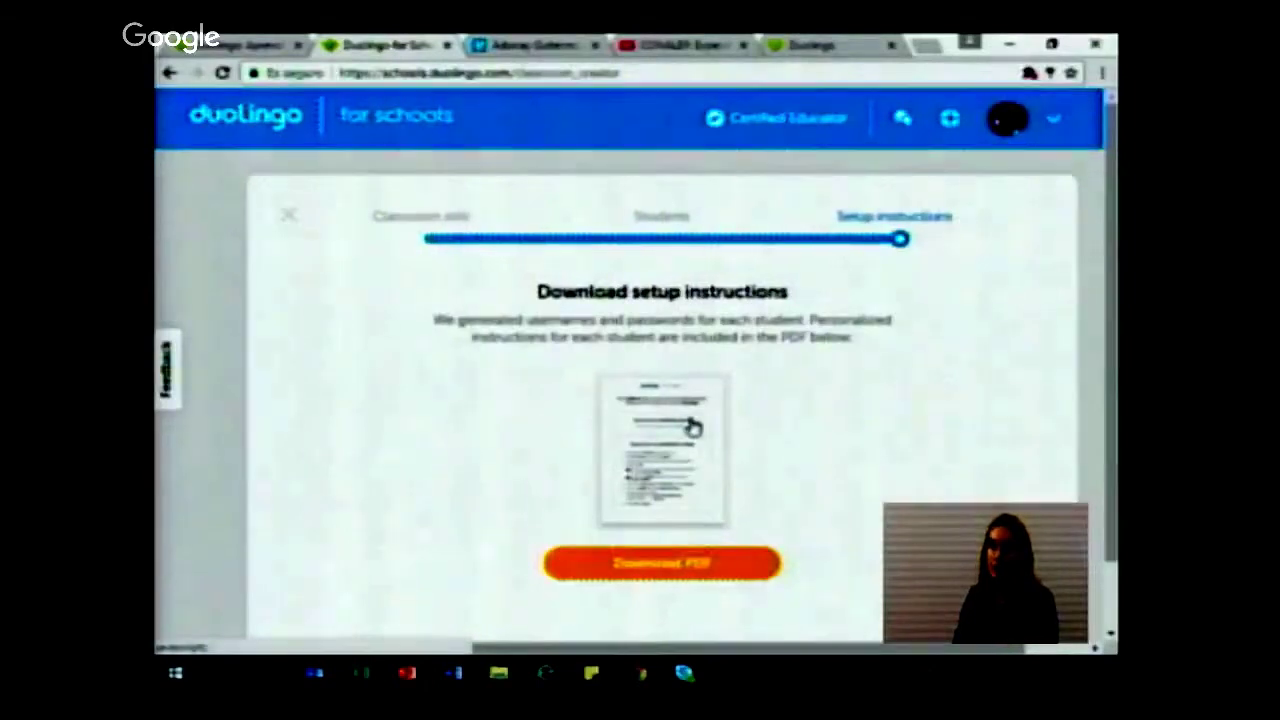
{"action": "left_click", "coordinate": [708, 567]}
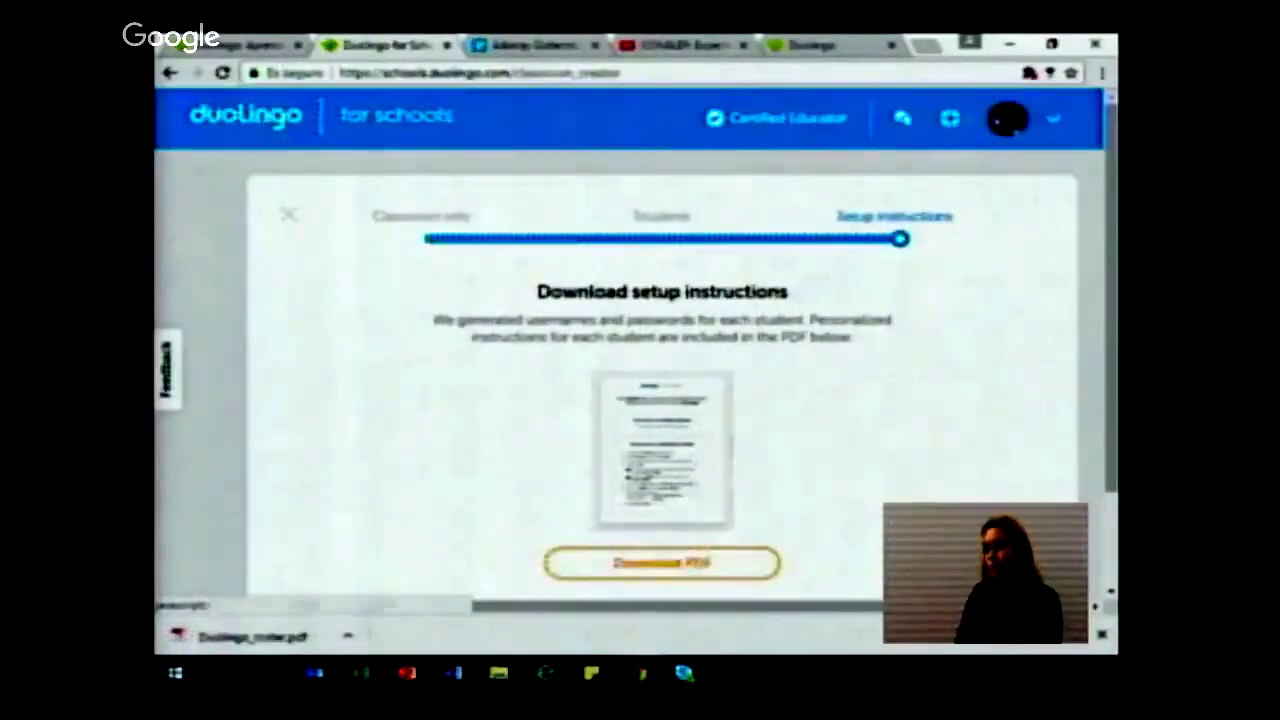
{"action": "left_click", "coordinate": [360, 118]}
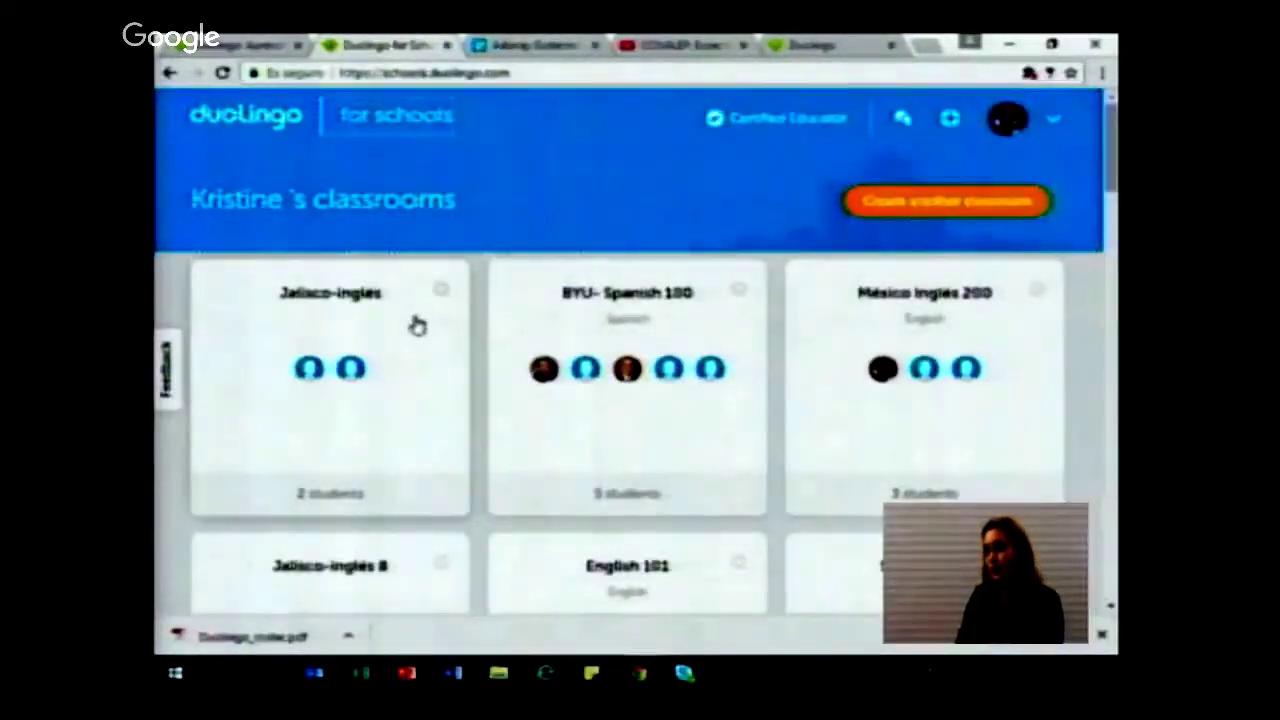
Step: Scroll to the English 101 classroom and open its Assignments page
{"action": "scroll", "coordinate": [740, 500], "scroll_direction": "down", "scroll_amount": 8}
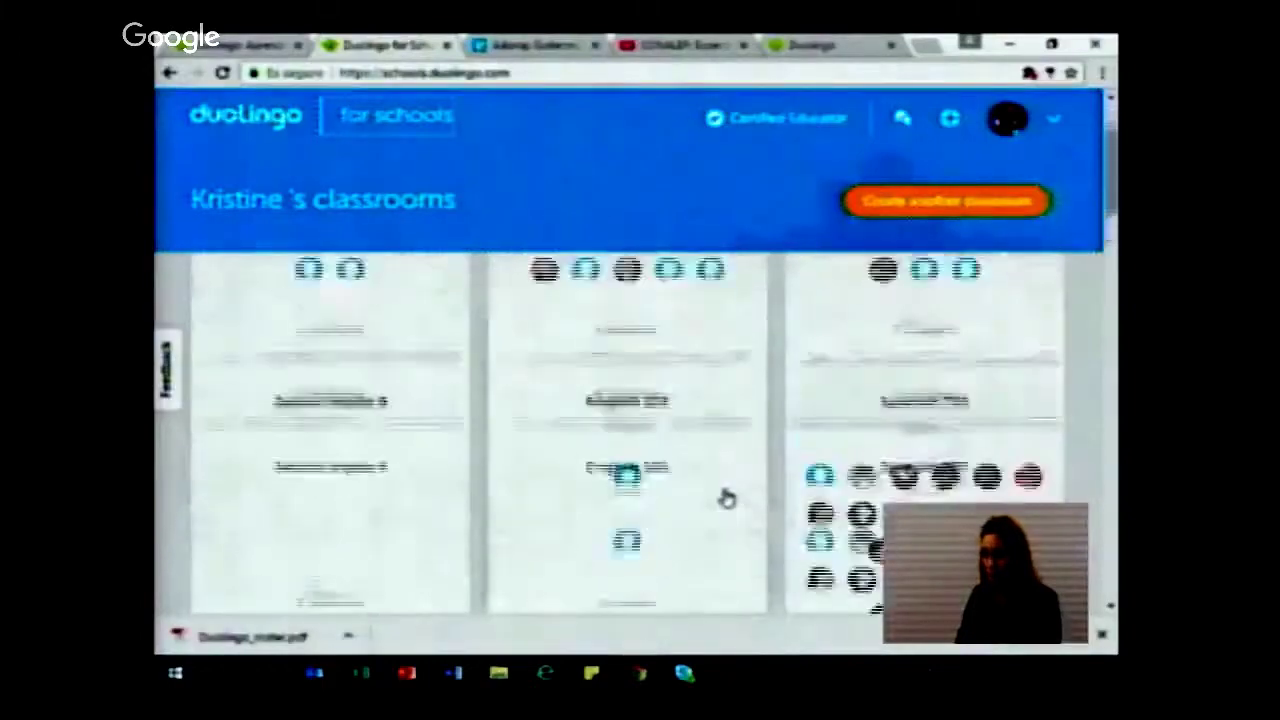
{"action": "scroll", "coordinate": [727, 498], "scroll_direction": "up", "scroll_amount": 2}
{"action": "scroll", "coordinate": [706, 540], "scroll_direction": "down", "scroll_amount": 2}
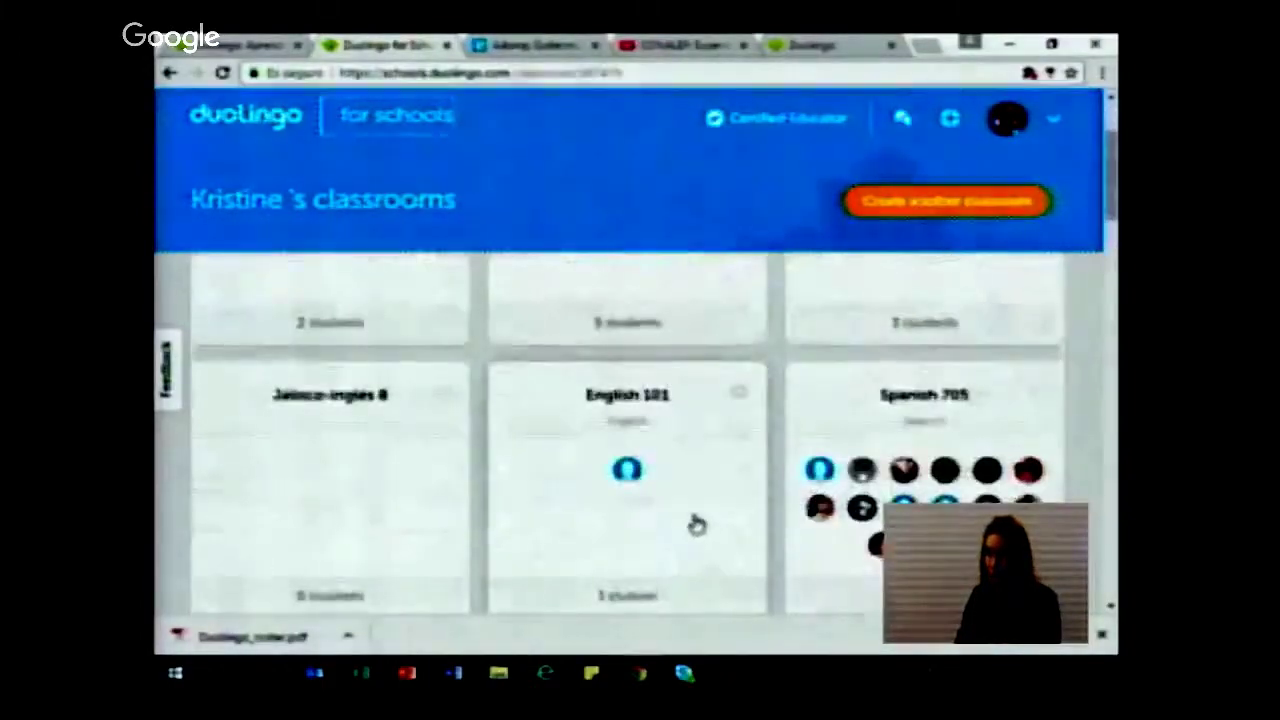
{"action": "left_click", "coordinate": [697, 525]}
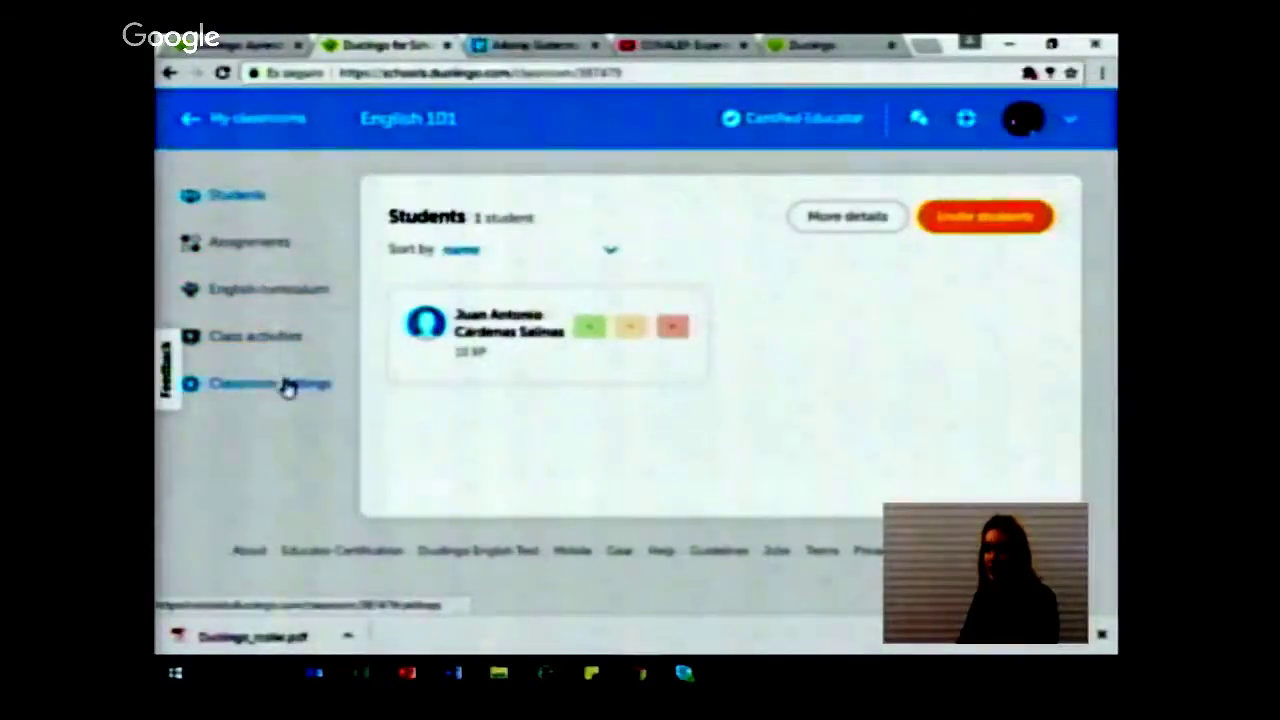
{"action": "left_click", "coordinate": [245, 243]}
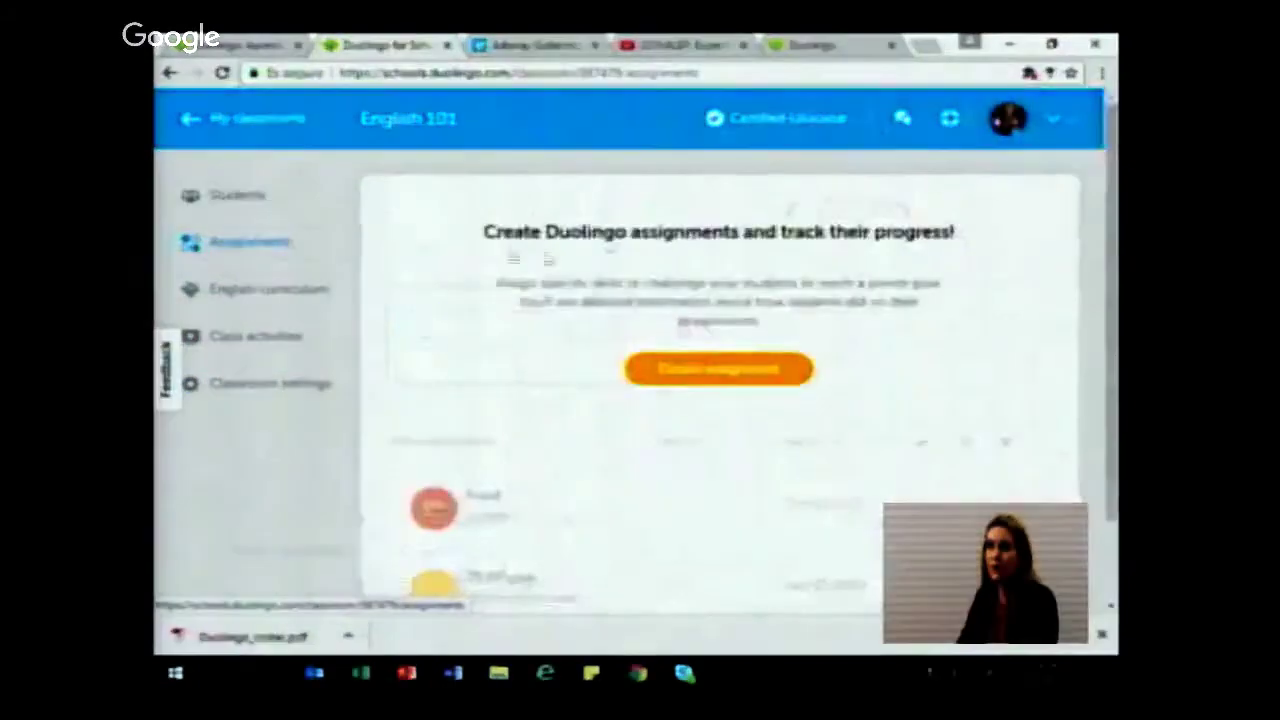
Step: Start a Collect points! assignment with a 20 XP goal
{"action": "left_click", "coordinate": [768, 372]}
{"action": "right_click", "coordinate": [768, 370]}
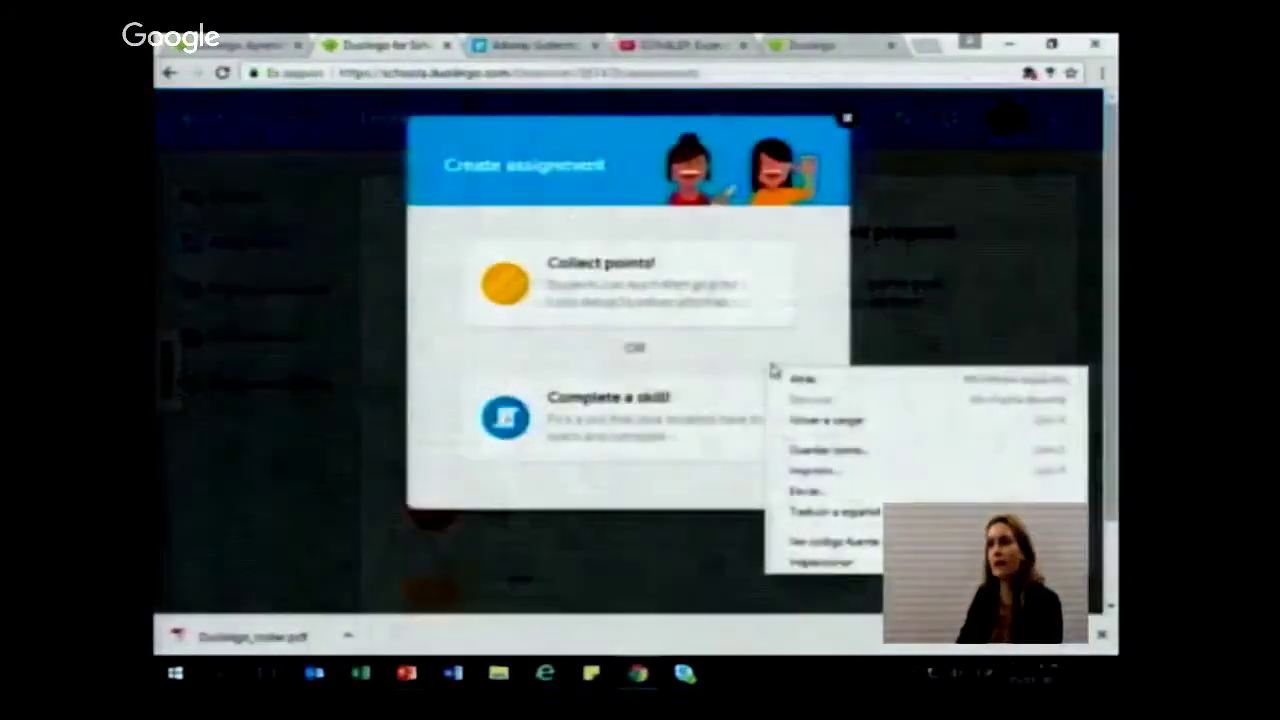
{"action": "left_click", "coordinate": [680, 288]}
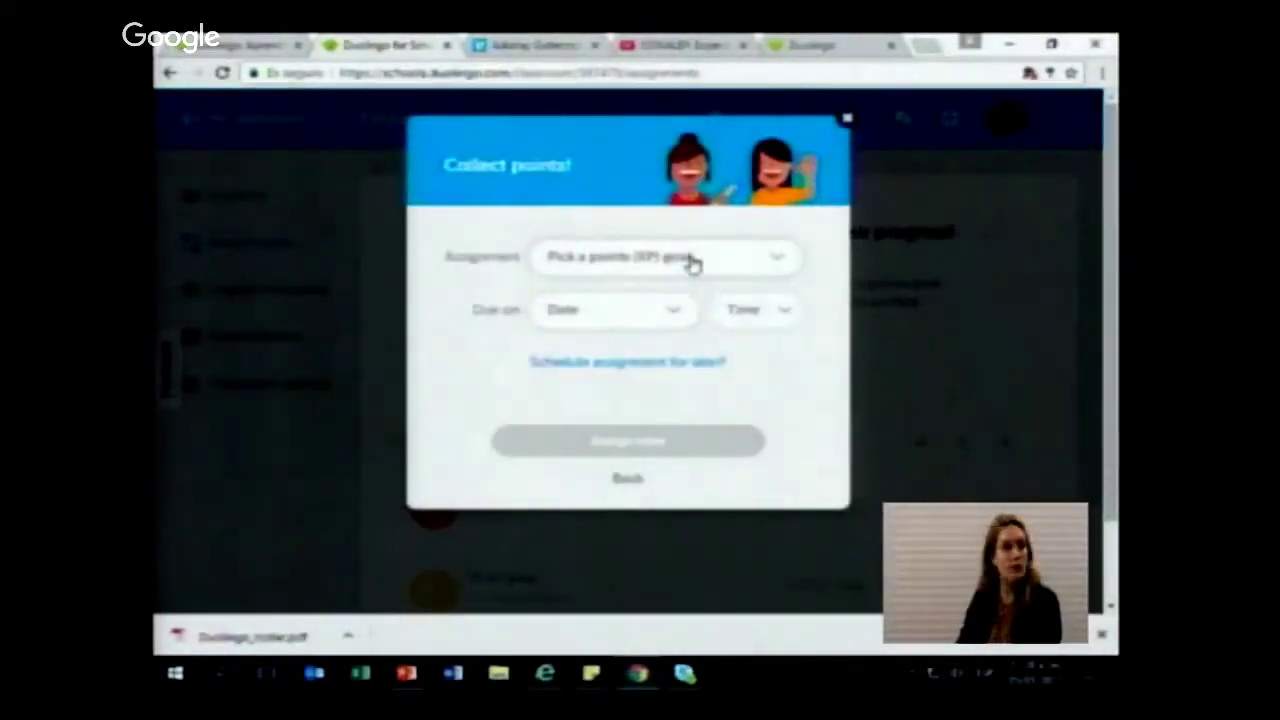
{"action": "left_click", "coordinate": [693, 262]}
{"action": "right_click", "coordinate": [707, 257]}
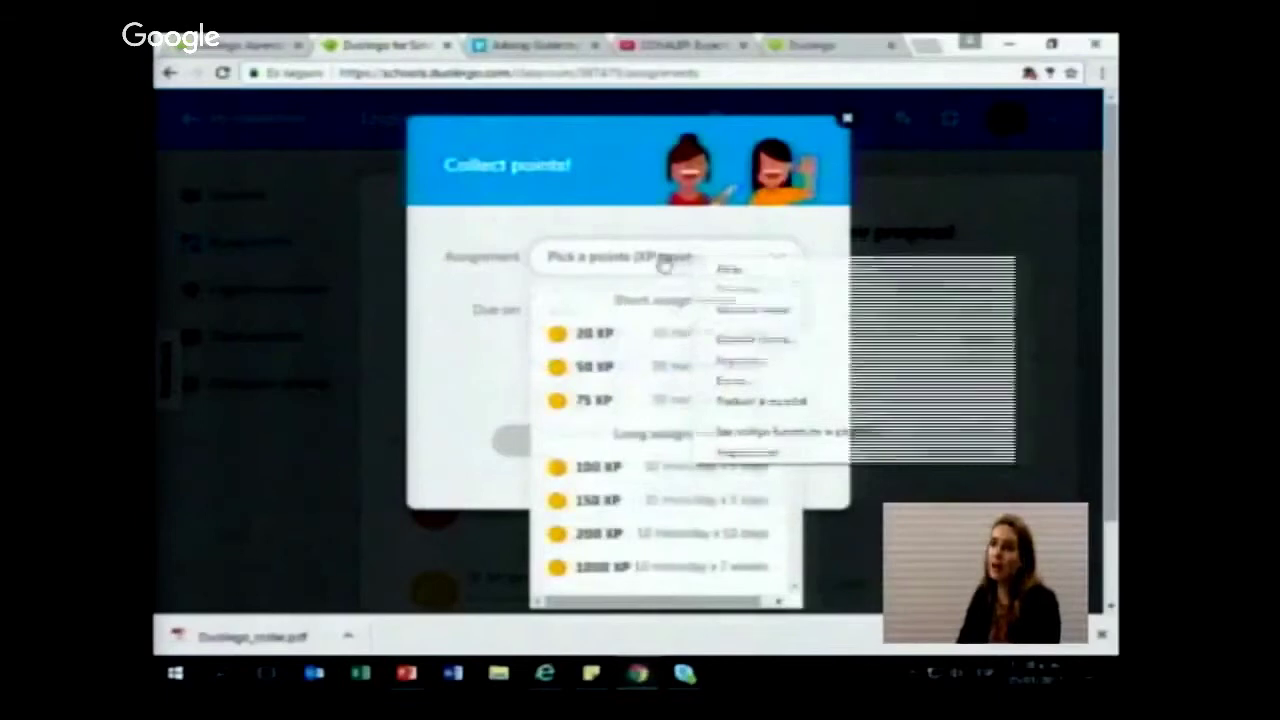
{"action": "left_click", "coordinate": [663, 257]}
{"action": "left_click", "coordinate": [640, 265]}
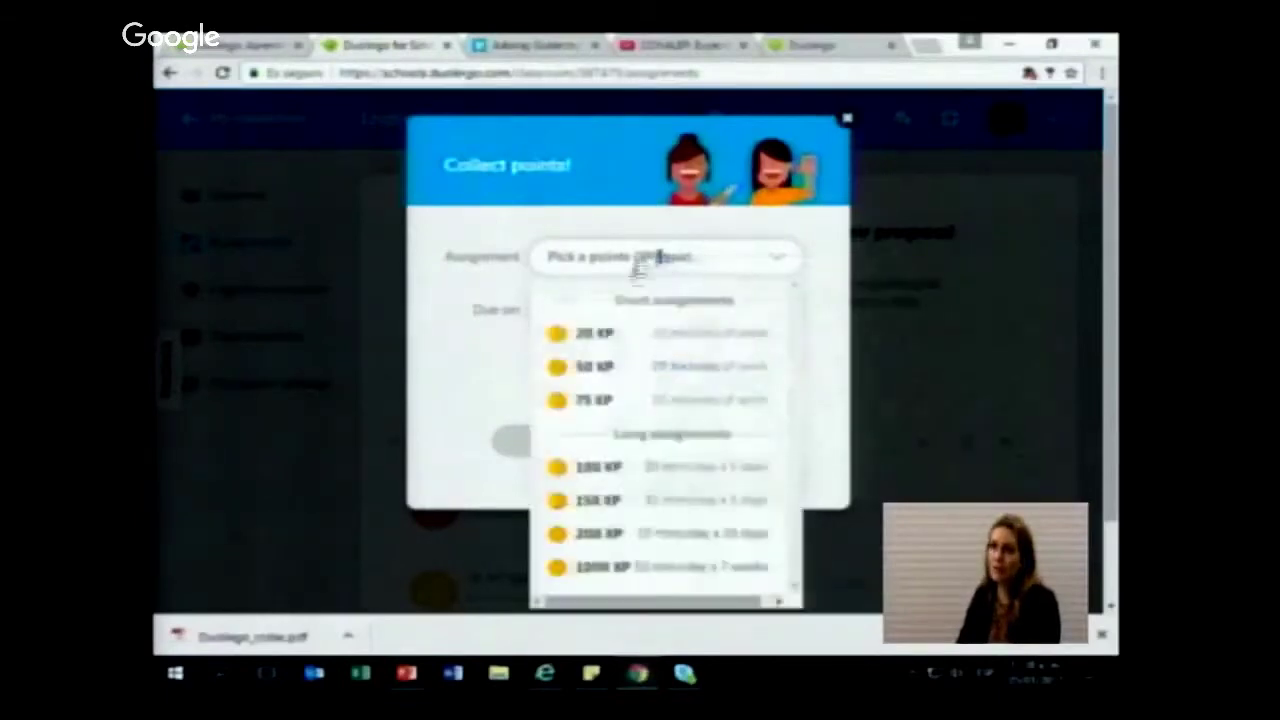
{"action": "left_click", "coordinate": [636, 338]}
Step: Set the due date to Jan 14, 2017 at 12am and assign it to the class
{"action": "left_click", "coordinate": [620, 312]}
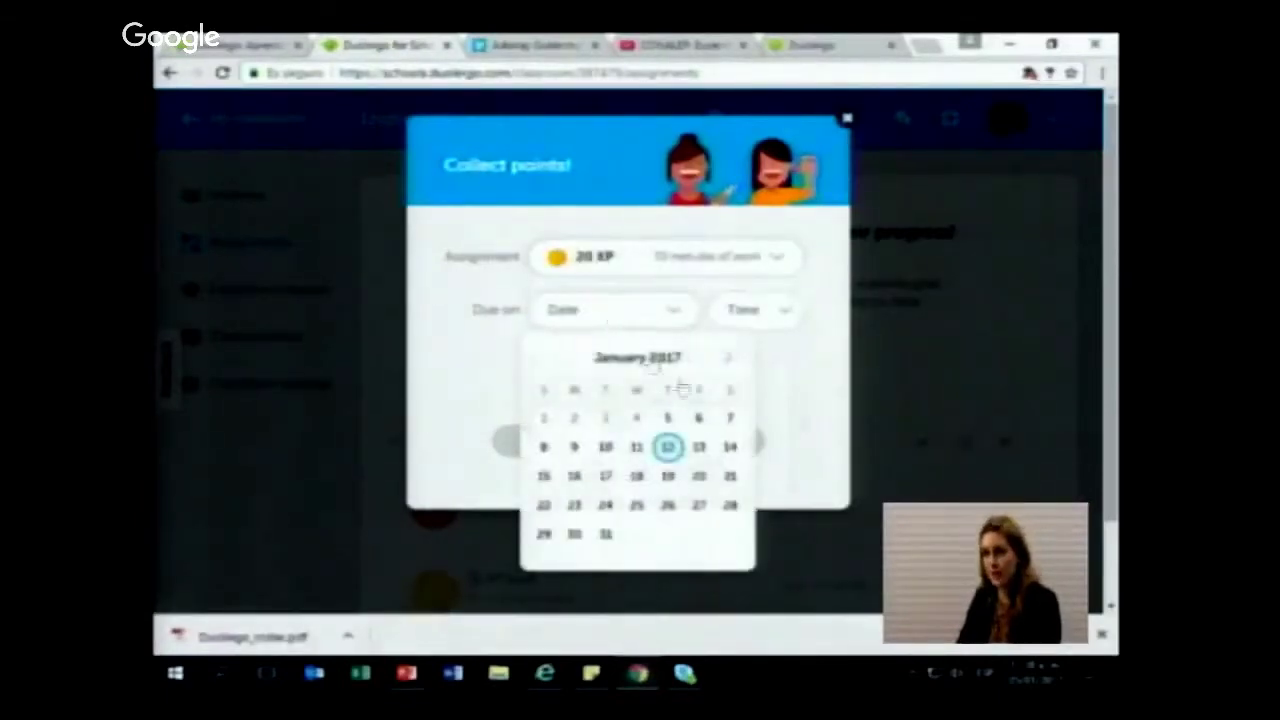
{"action": "left_click", "coordinate": [730, 447]}
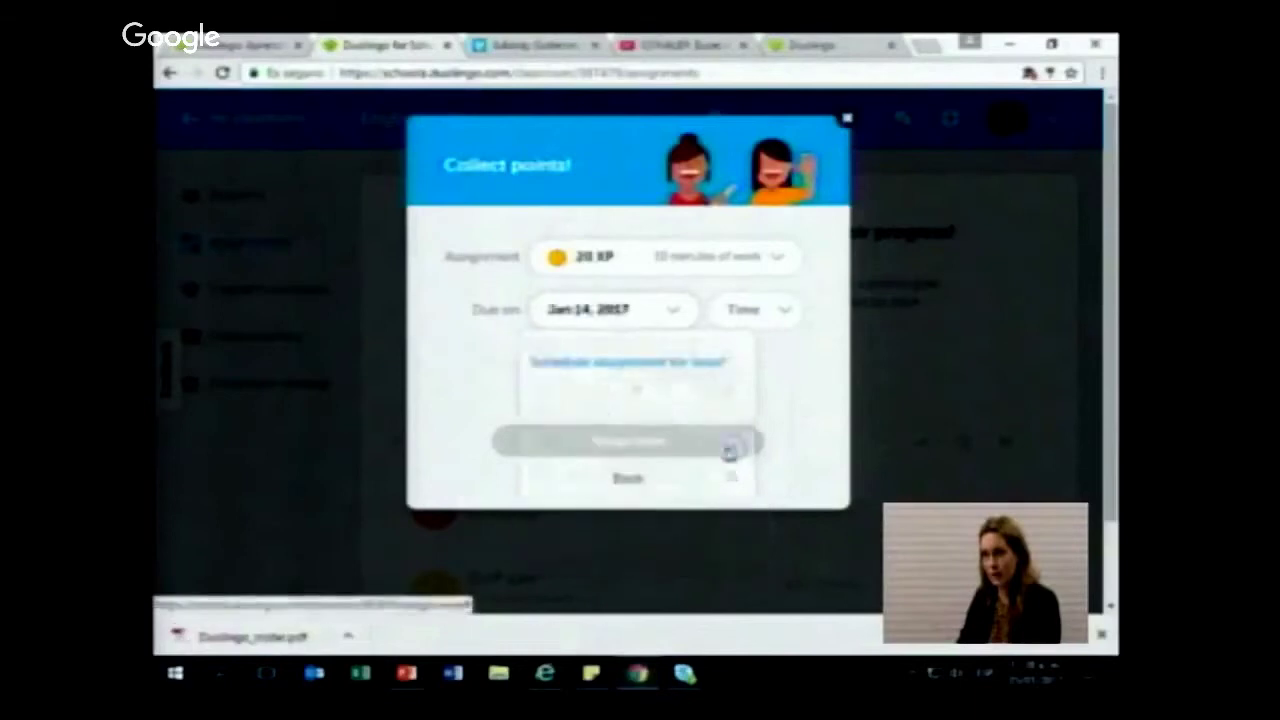
{"action": "left_click", "coordinate": [773, 318]}
{"action": "left_click", "coordinate": [771, 355]}
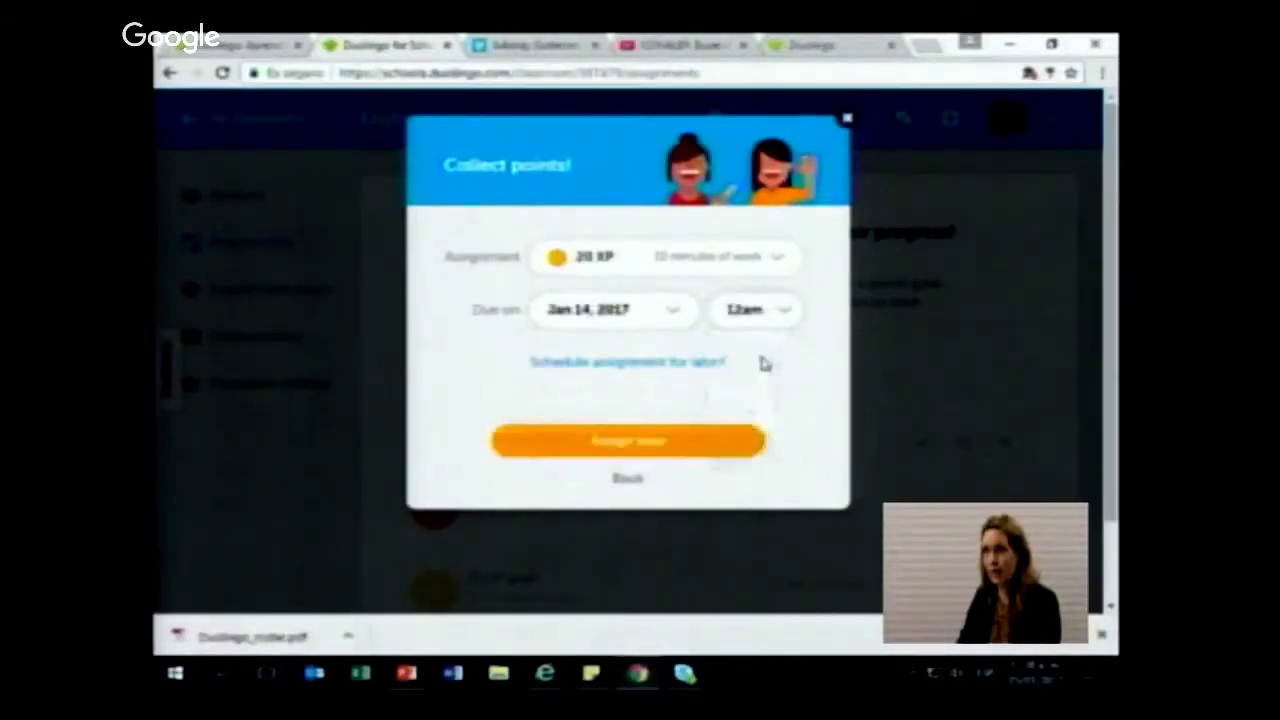
{"action": "left_click", "coordinate": [683, 442]}
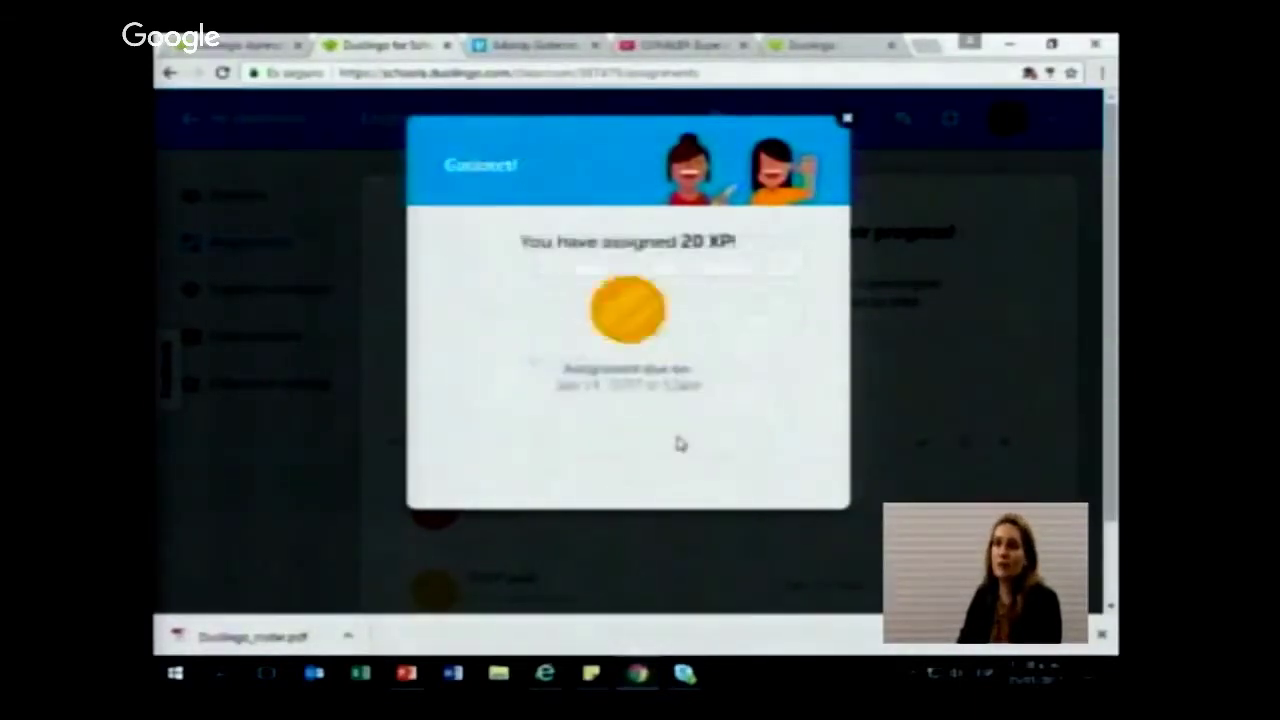
{"action": "left_click", "coordinate": [845, 122]}
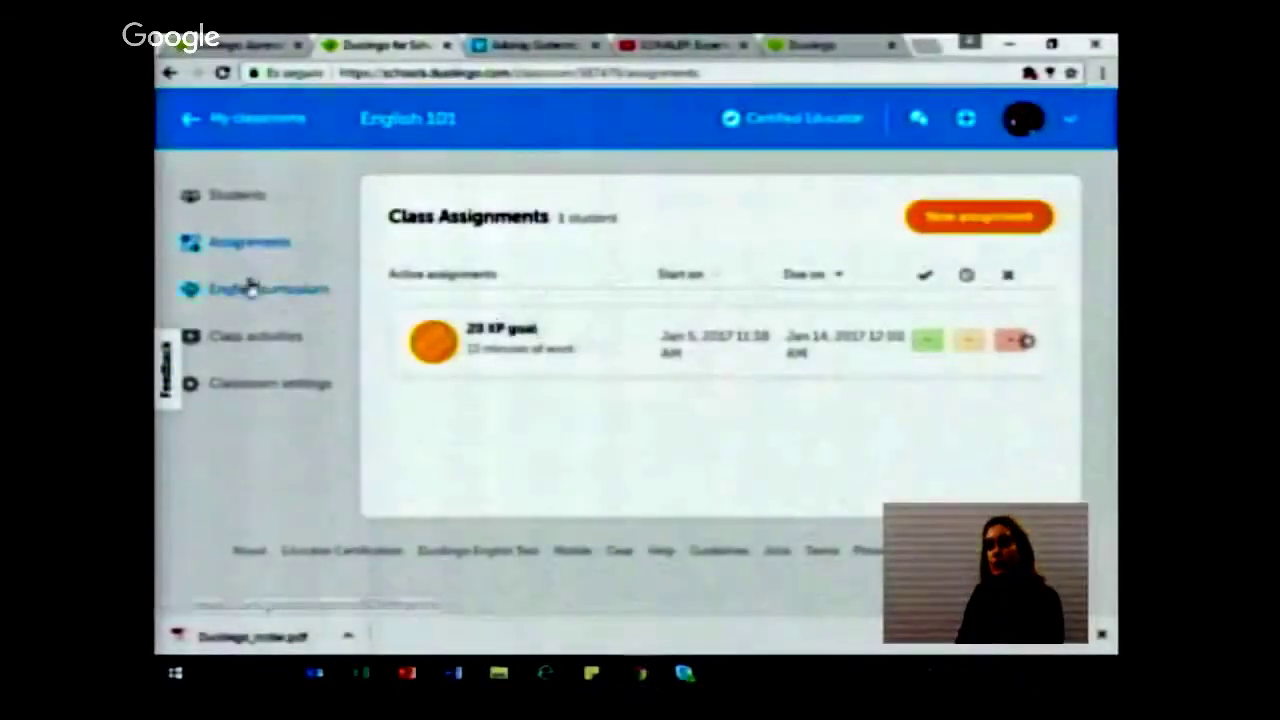
Step: Browse the English for Spanish speakers curriculum skills, then open Class activities
{"action": "left_click", "coordinate": [252, 288]}
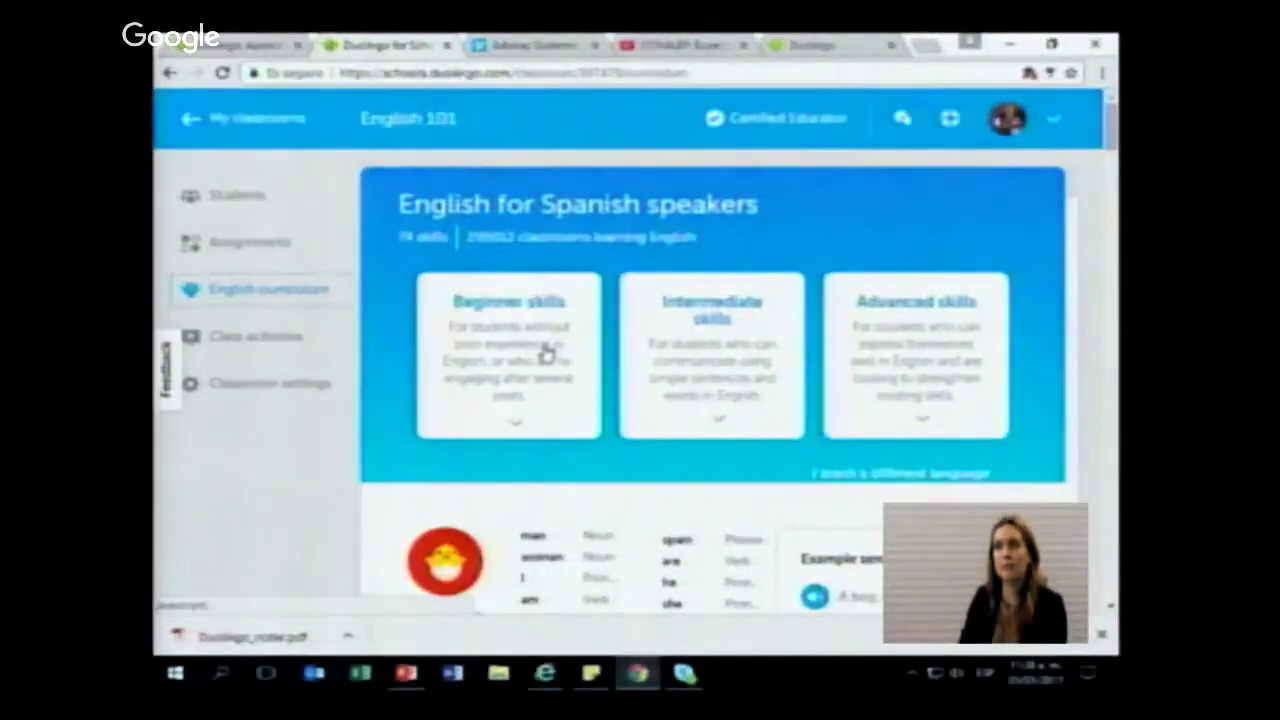
{"action": "scroll", "coordinate": [605, 350], "scroll_direction": "down", "scroll_amount": 3}
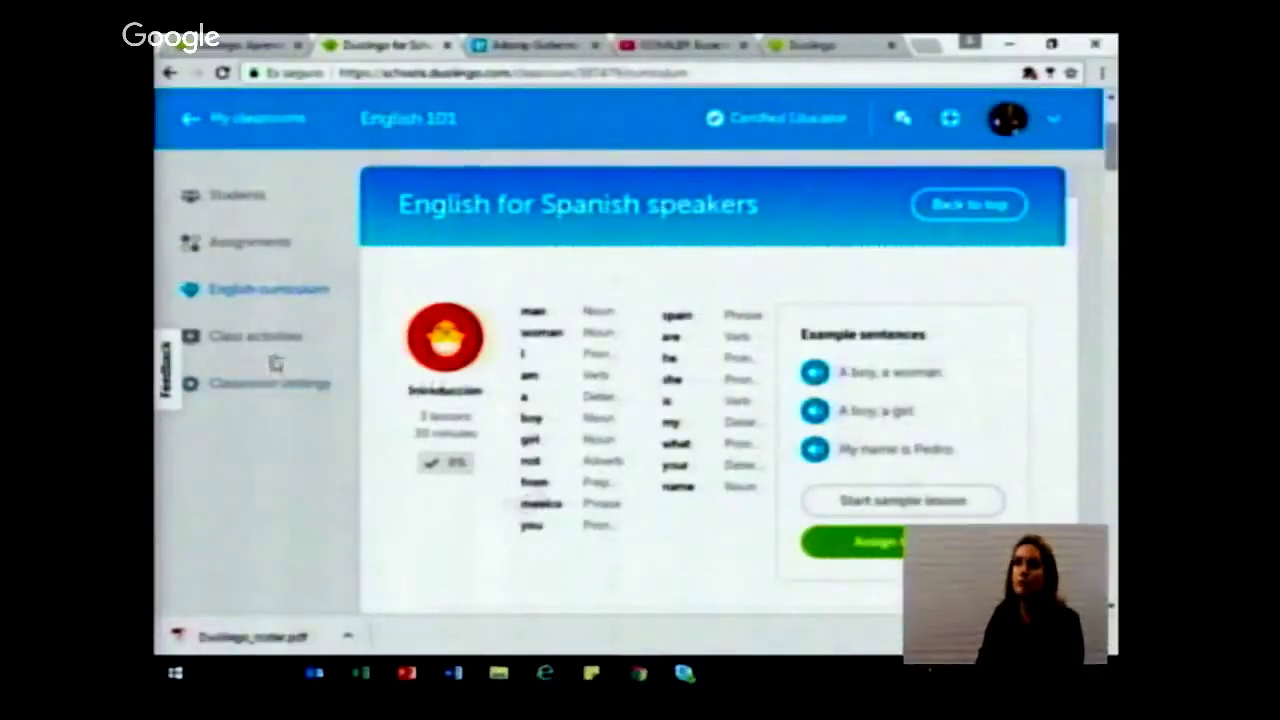
{"action": "left_click", "coordinate": [320, 339]}
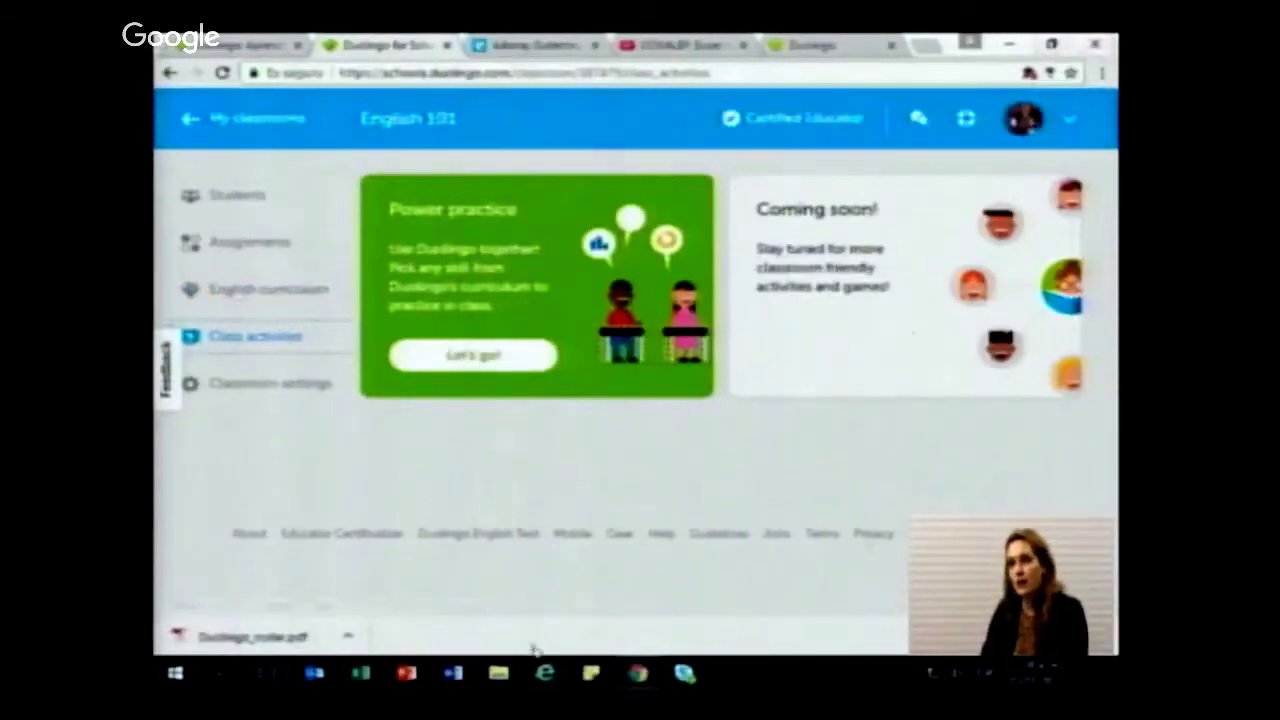
Step: Open English 101's Classroom settings from the sidebar
{"action": "left_click", "coordinate": [333, 392]}
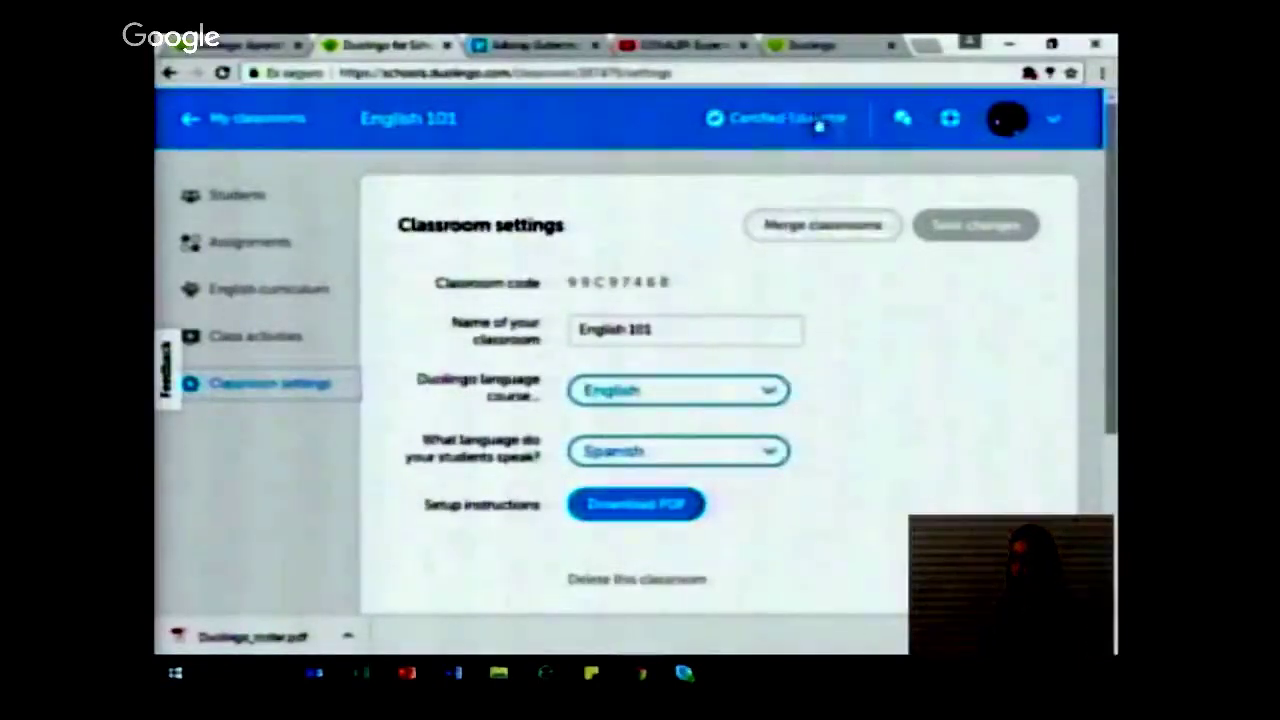
{"action": "left_click", "coordinate": [902, 125]}
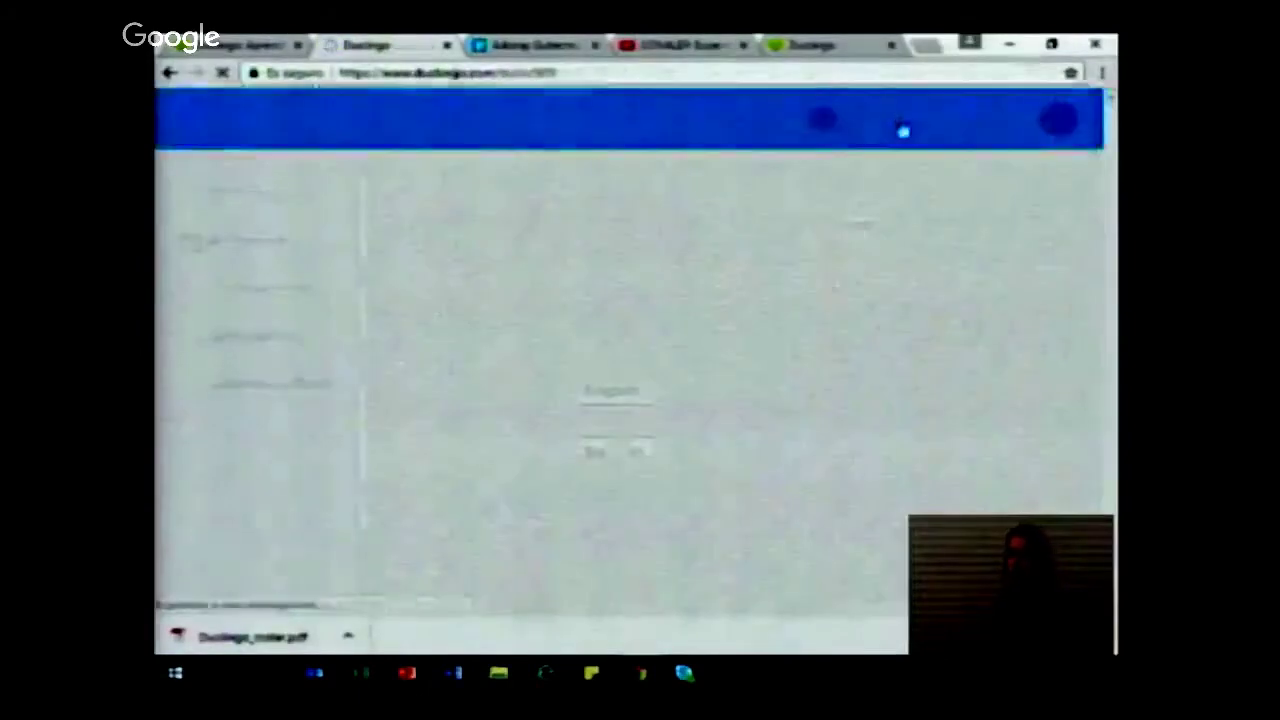
{"action": "scroll", "coordinate": [338, 373], "scroll_direction": "down", "scroll_amount": 1}
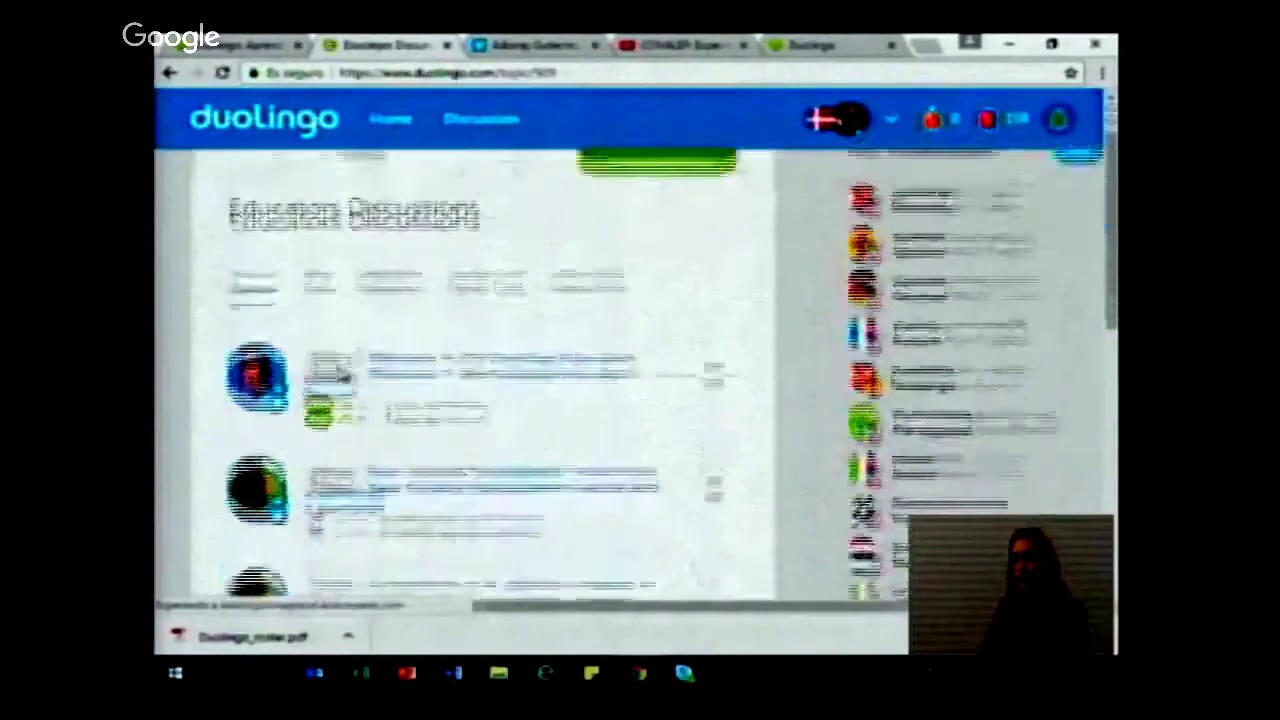
{"action": "scroll", "coordinate": [340, 373], "scroll_direction": "down", "scroll_amount": 2}
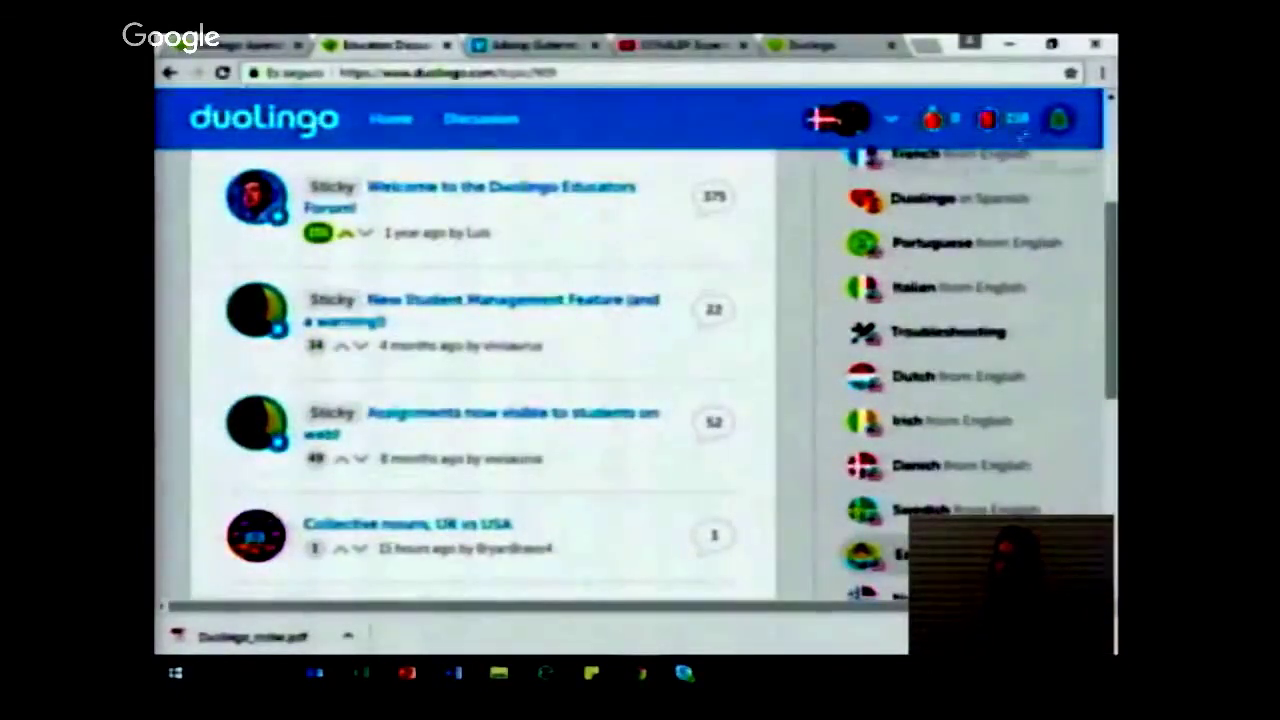
{"action": "scroll", "coordinate": [422, 297], "scroll_direction": "down", "scroll_amount": 3}
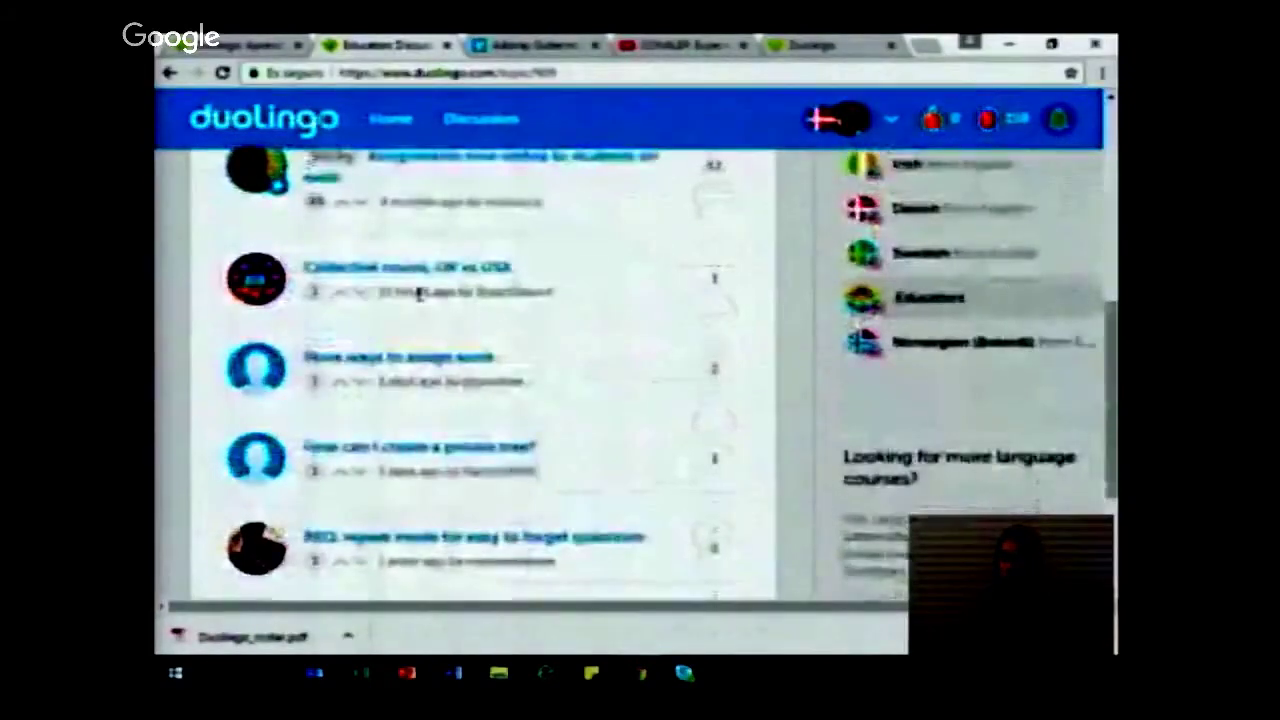
{"action": "scroll", "coordinate": [420, 297], "scroll_direction": "up", "scroll_amount": 1}
{"action": "scroll", "coordinate": [420, 297], "scroll_direction": "up", "scroll_amount": 3}
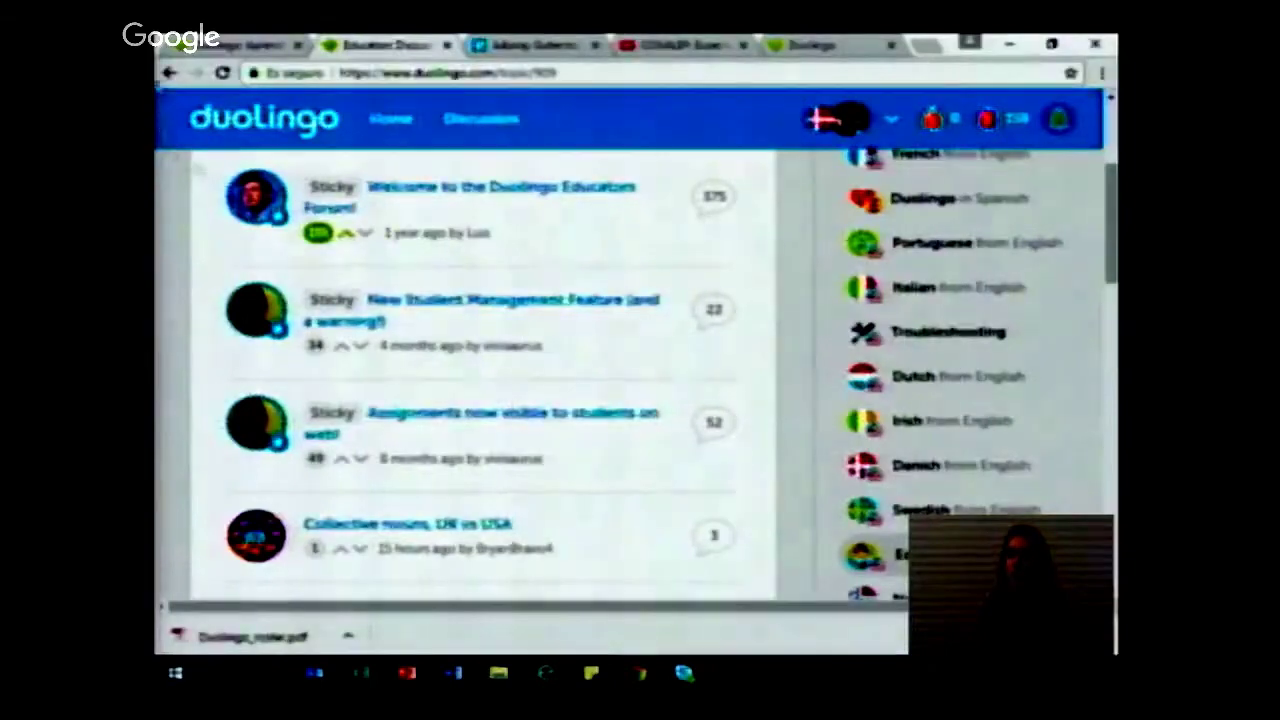
{"action": "left_click", "coordinate": [170, 74]}
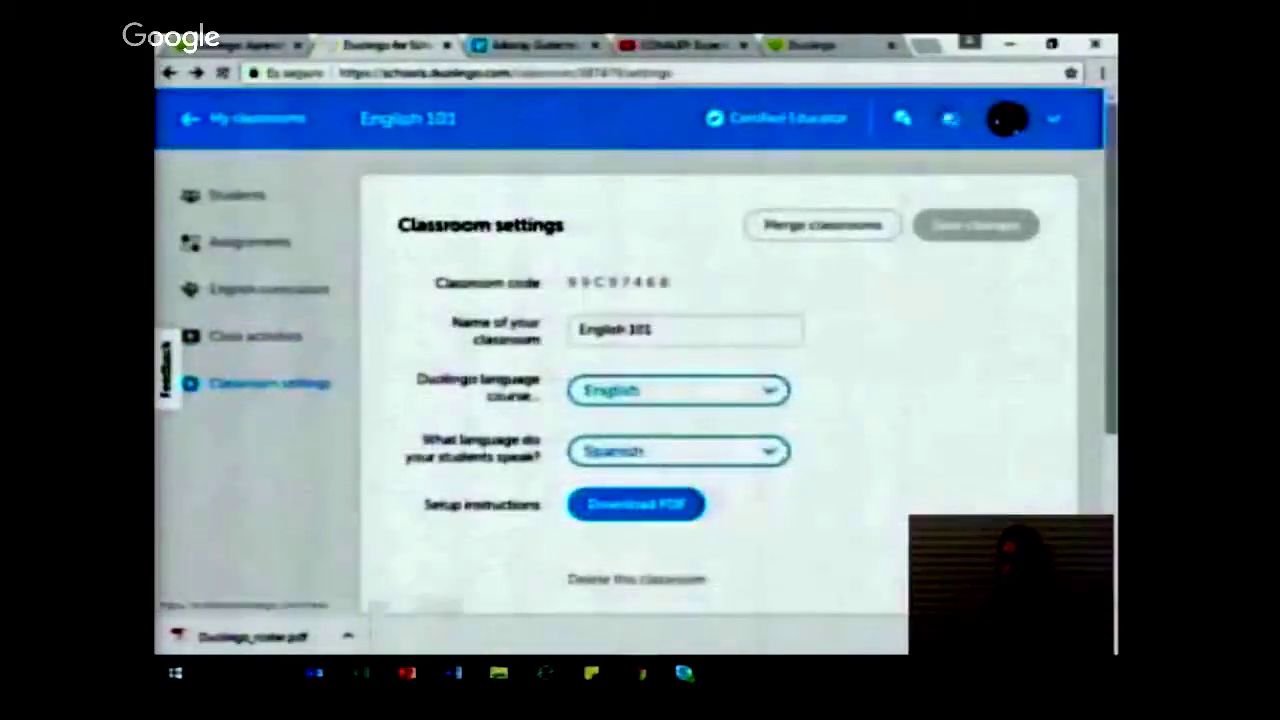
{"action": "left_click", "coordinate": [950, 119]}
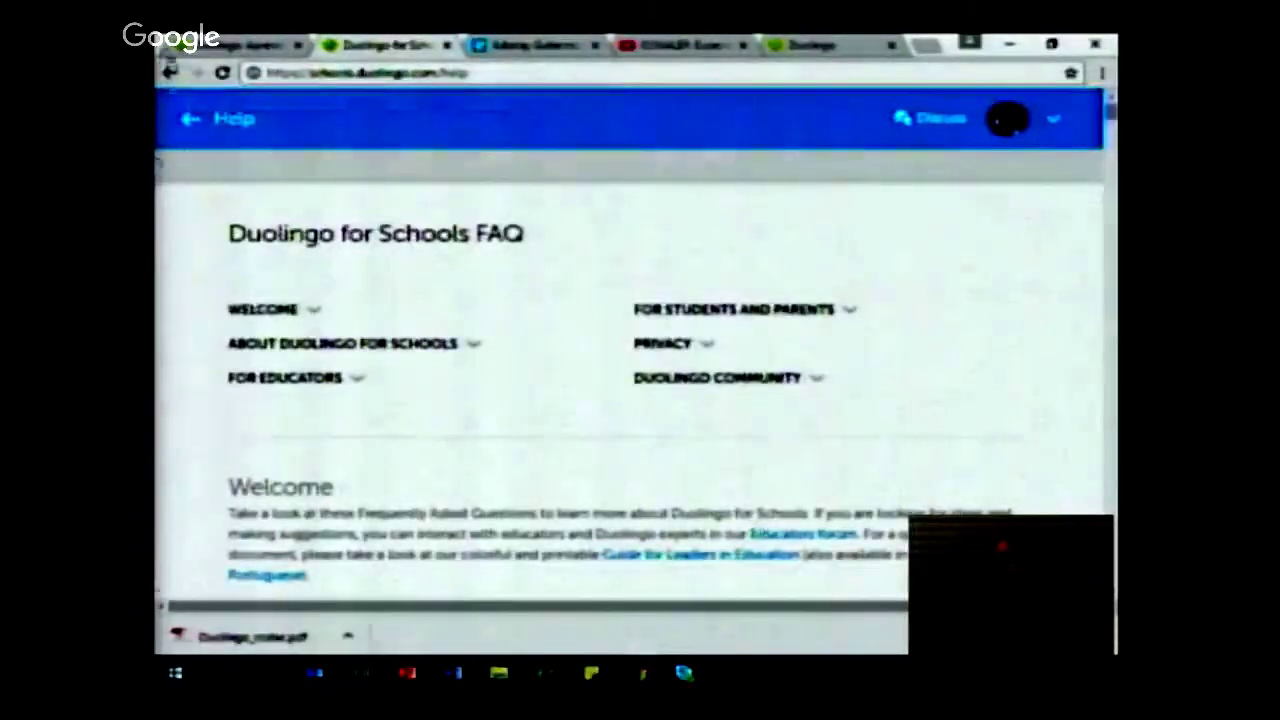
{"action": "left_click", "coordinate": [170, 73]}
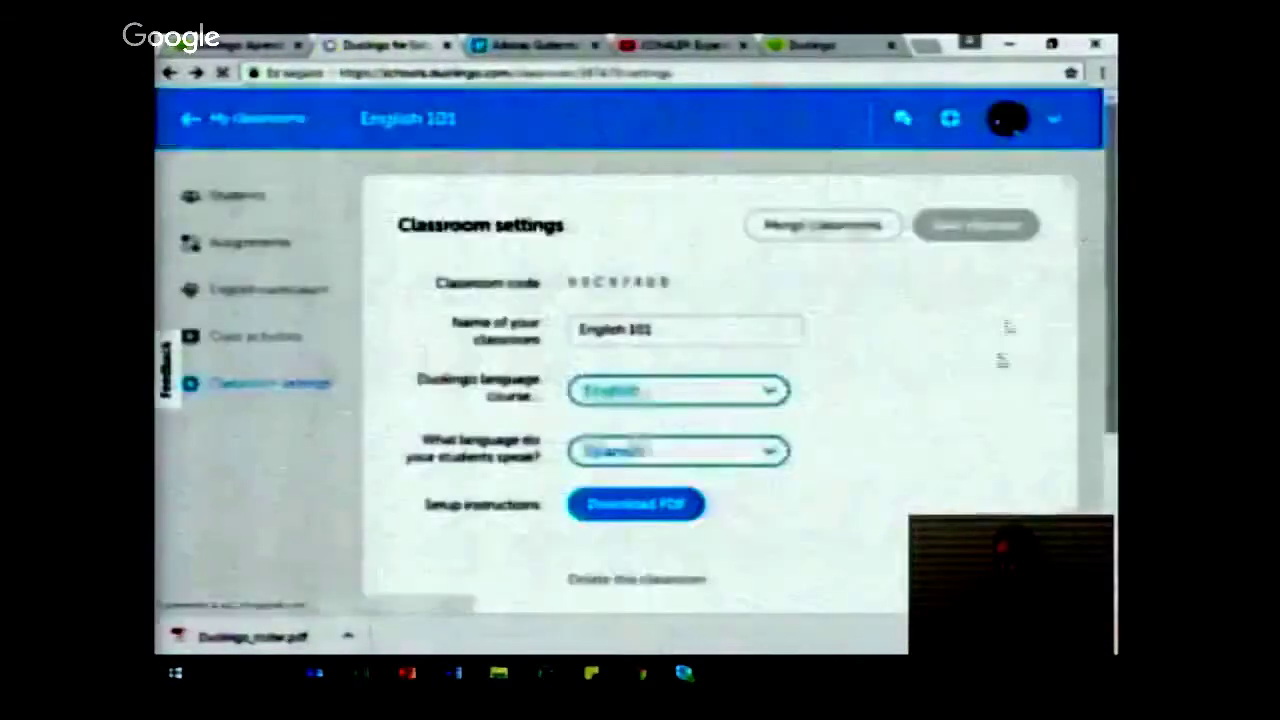
{"action": "left_click", "coordinate": [1008, 118]}
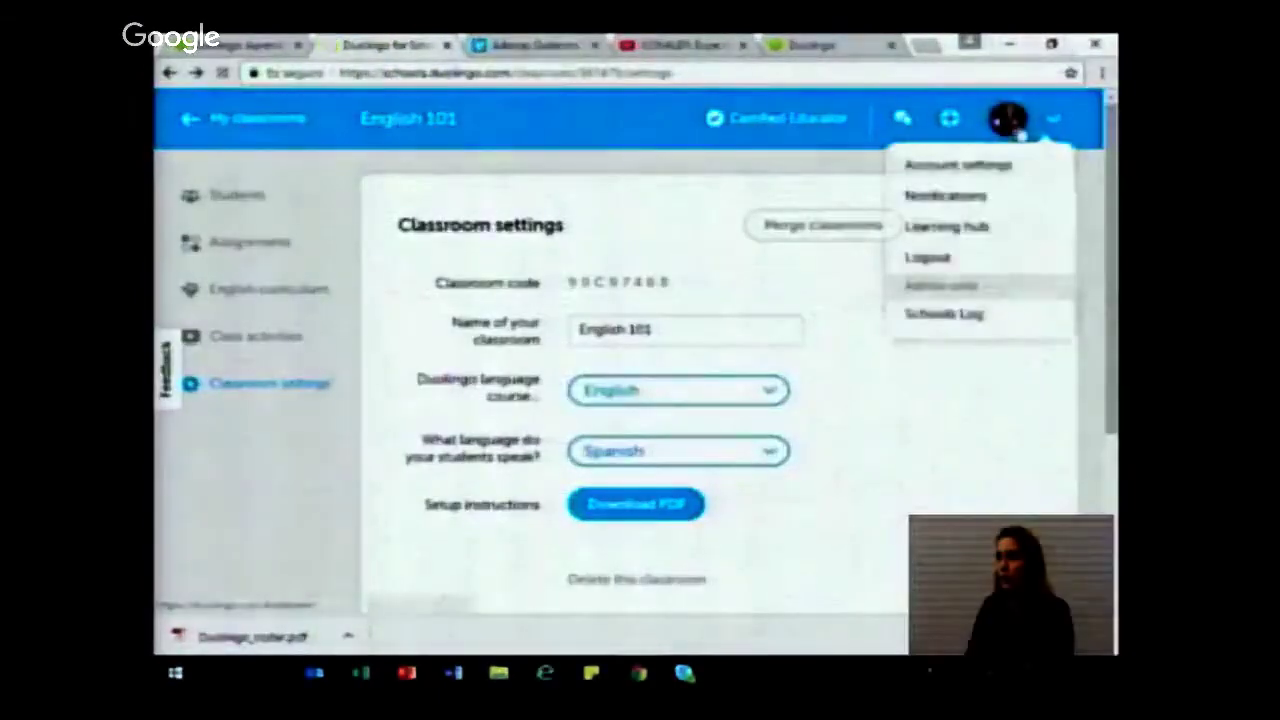
{"action": "left_click", "coordinate": [1010, 158]}
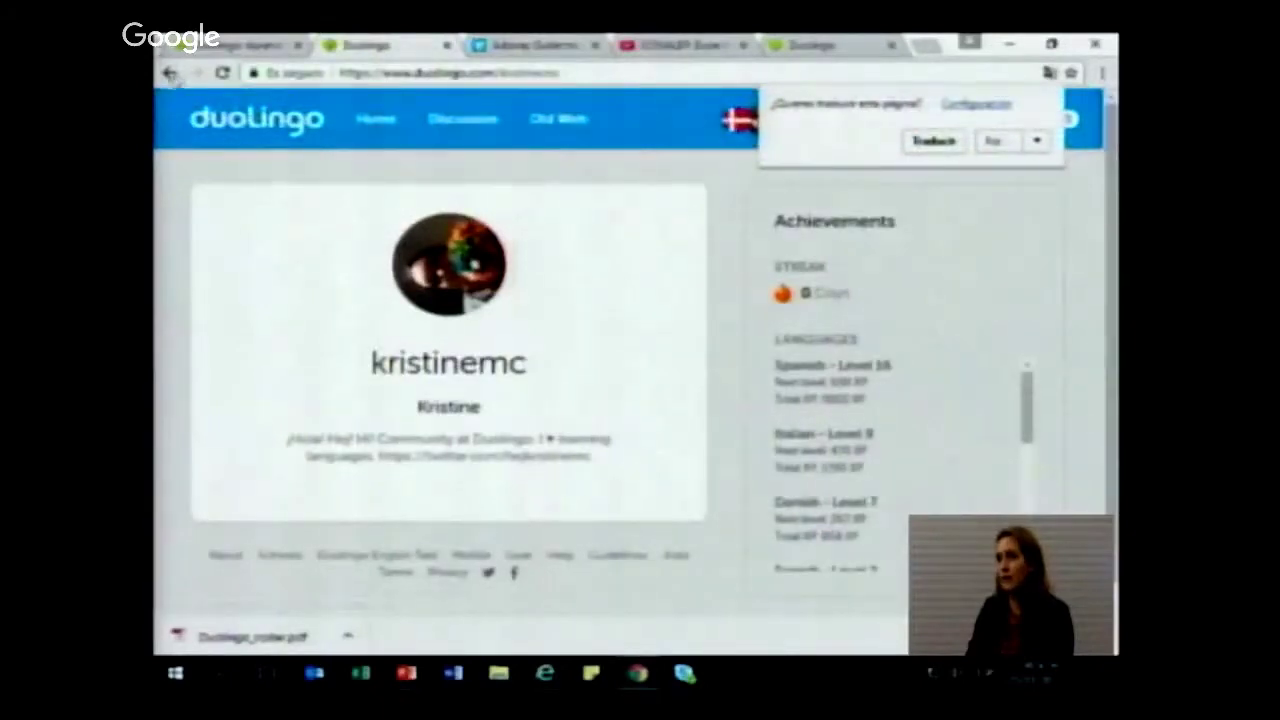
{"action": "left_click", "coordinate": [170, 73]}
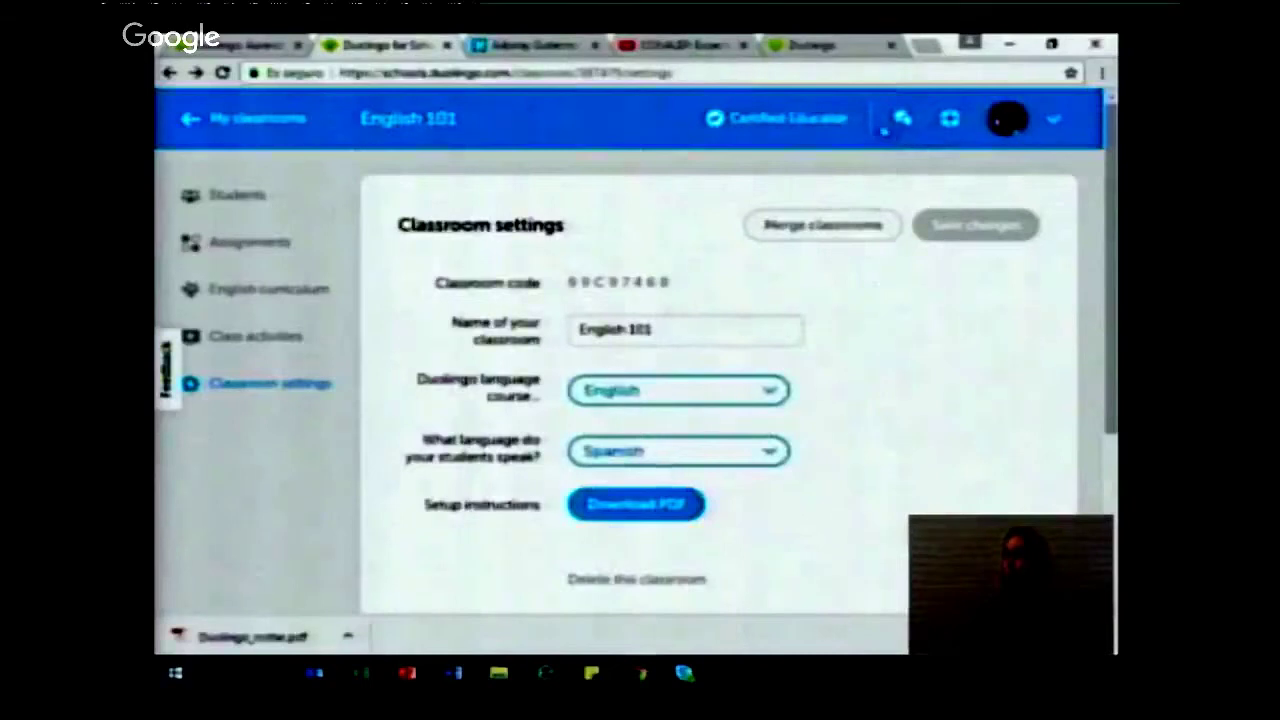
Step: Open the Certified Educator certificate from the header, then follow the duolingo logo to duolingo.com
{"action": "left_click", "coordinate": [850, 124]}
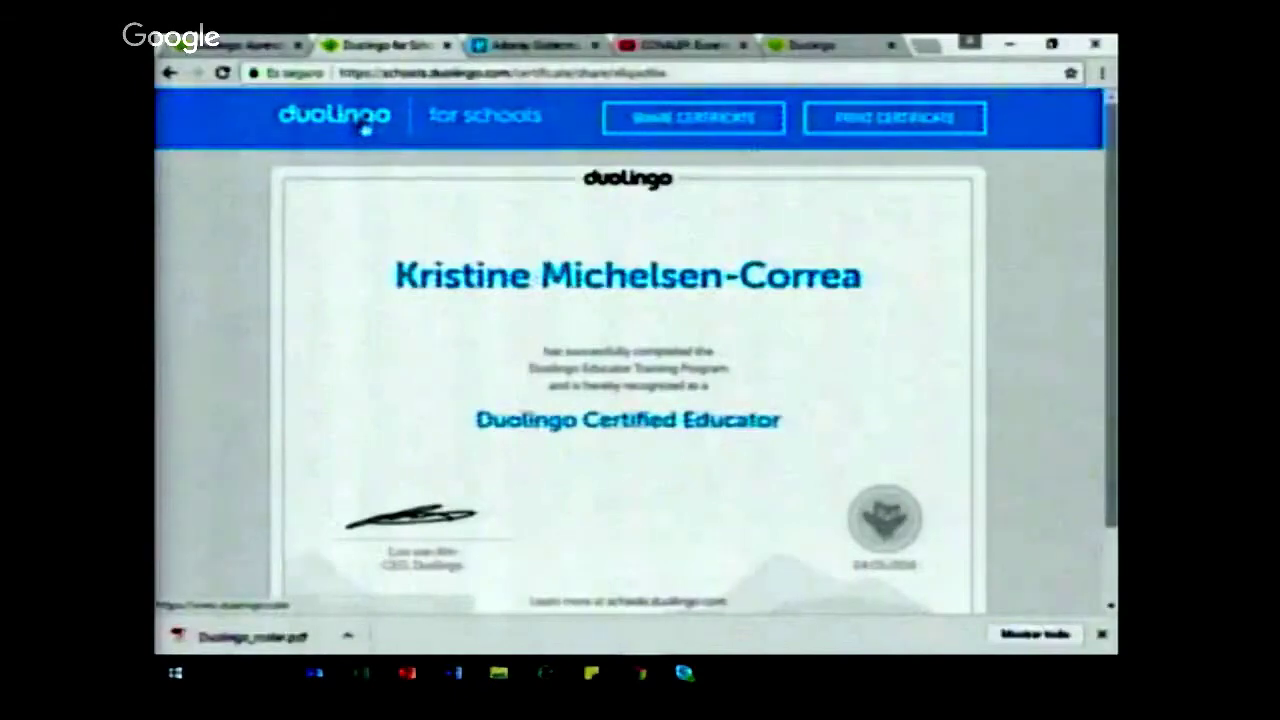
{"action": "left_click", "coordinate": [366, 128]}
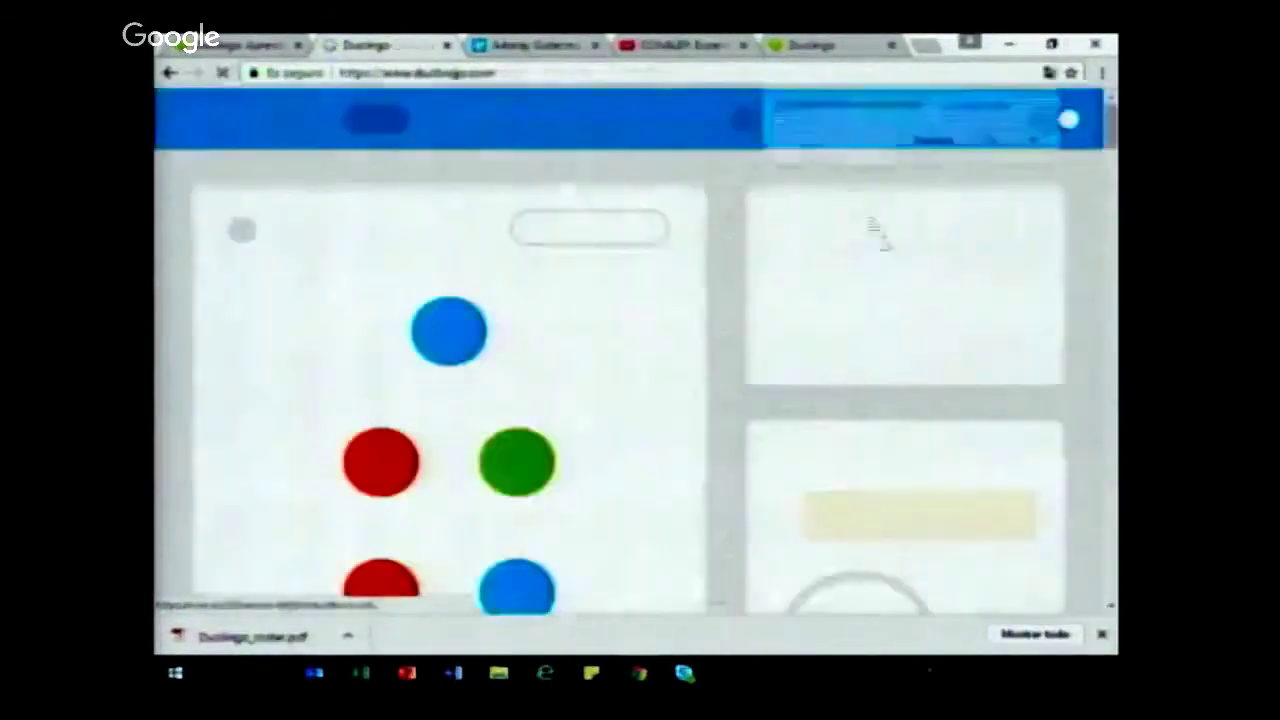